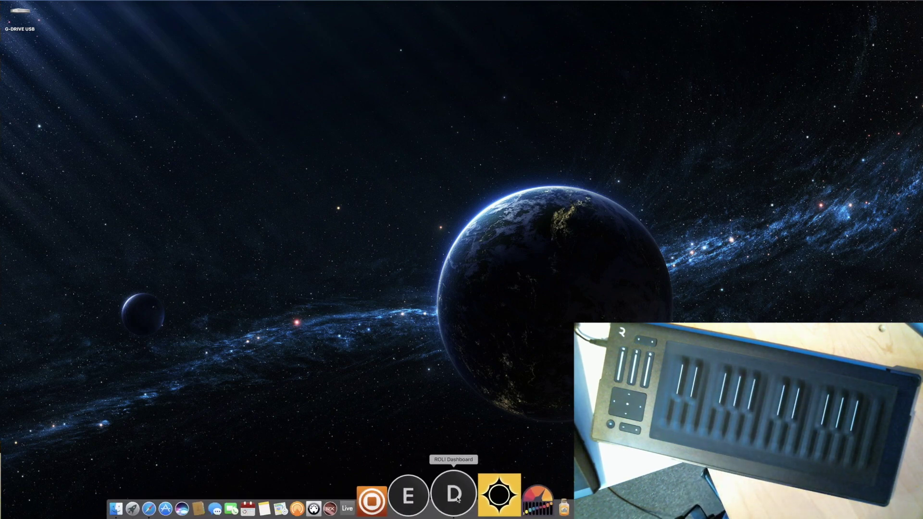
- Switch from the ROLI Dashboard back to Ableton Live and collapse the Pad sound folder
click(455, 498)
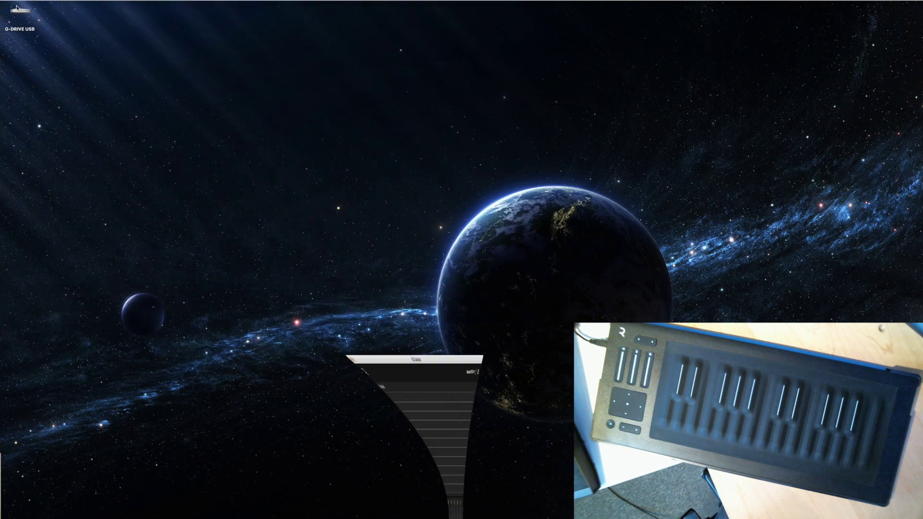
mouse_move(371, 503)
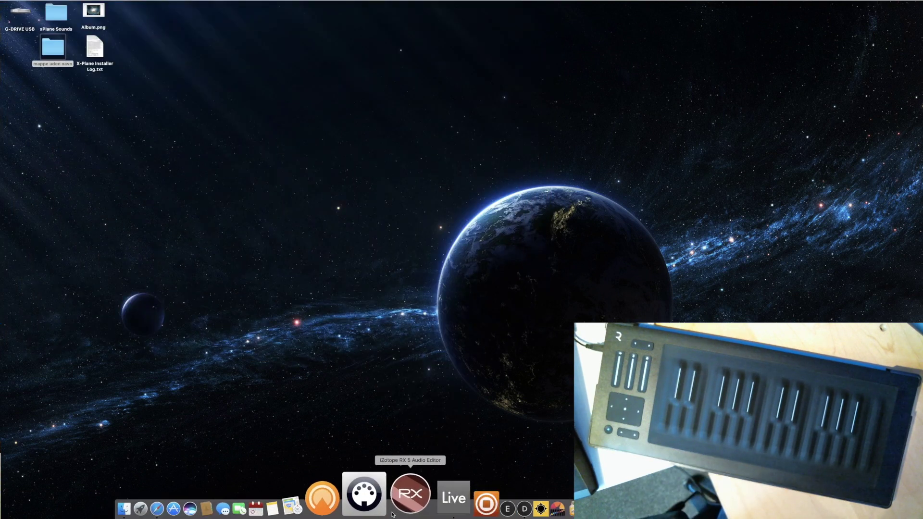
click(411, 503)
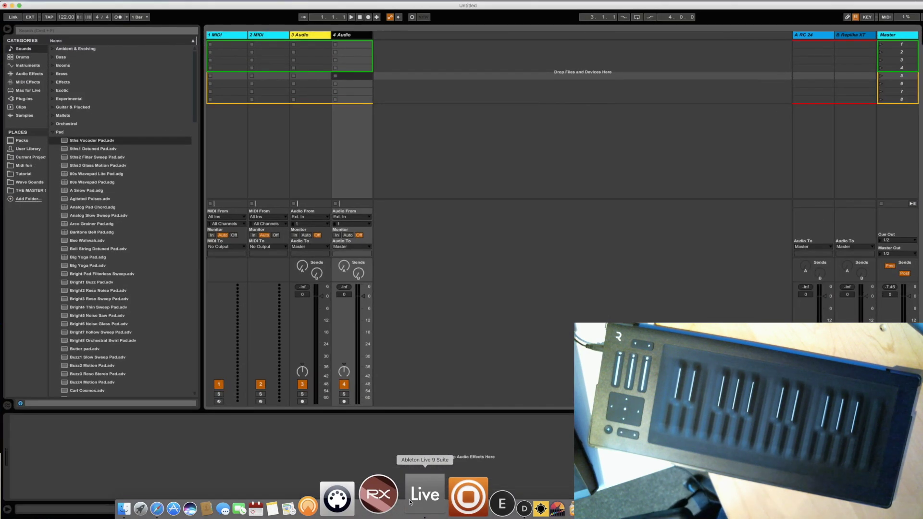
click(53, 132)
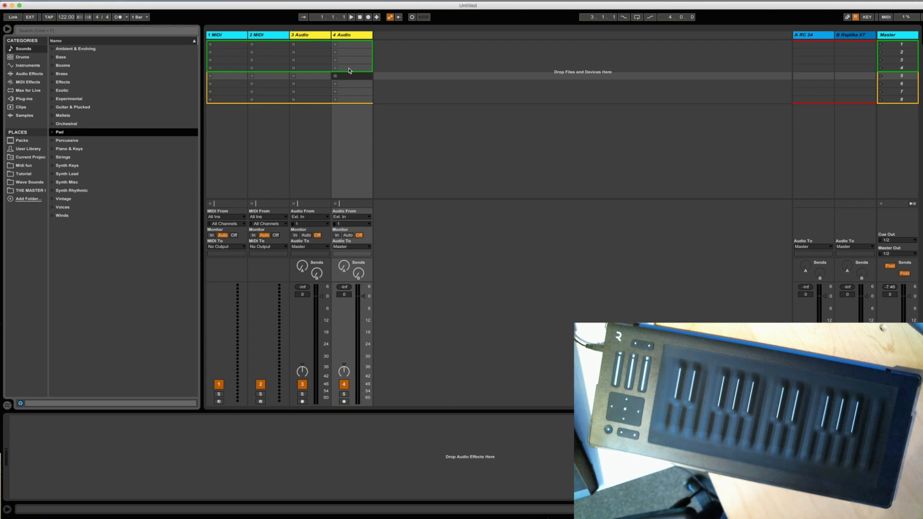
- Delete the 4 Audio and 3 Audio tracks
click(327, 40)
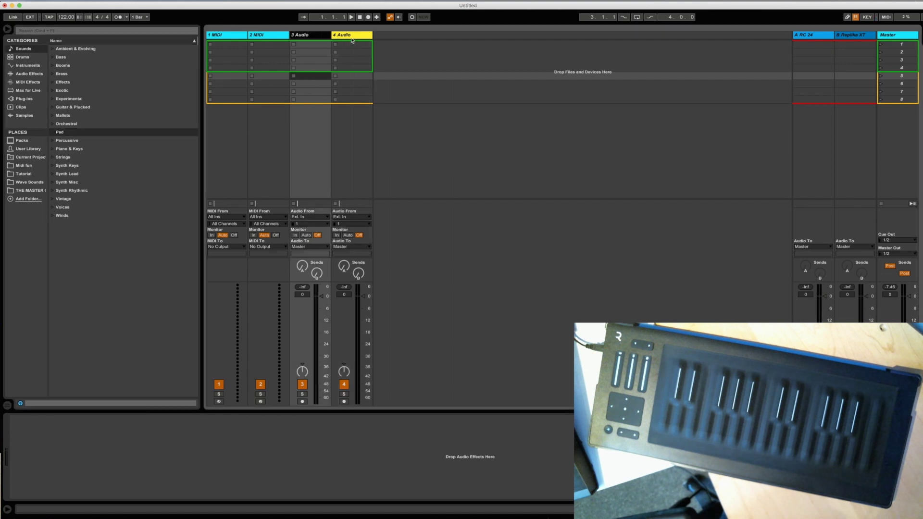
key(Delete)
key(Delete)
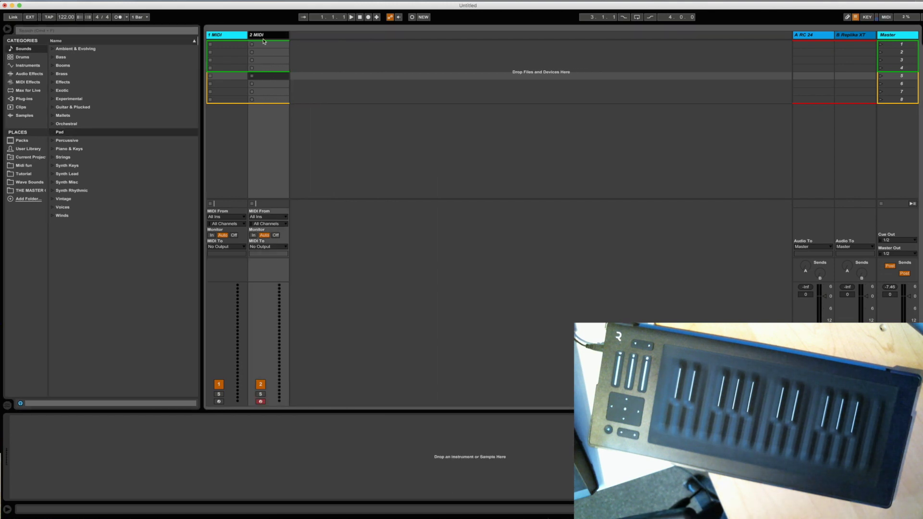
key(Delete)
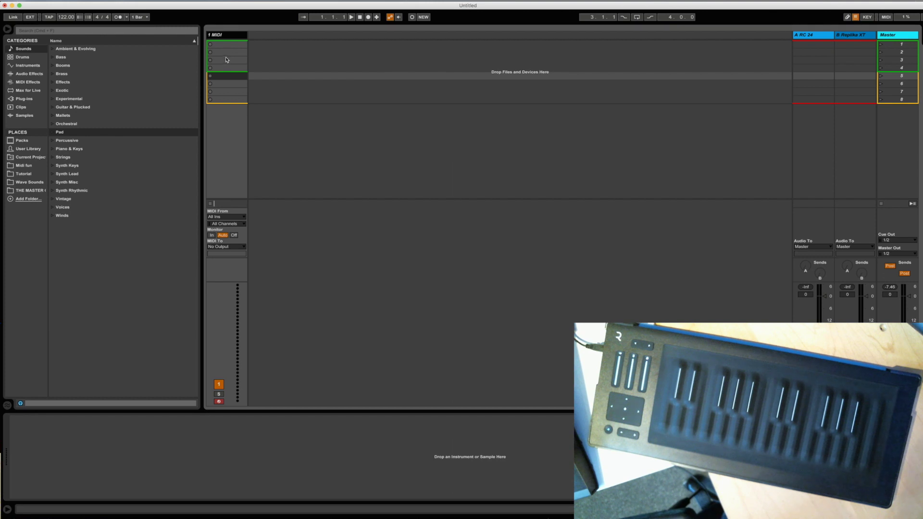
- Set the MIDI track's input to No Input and rename it Host
click(224, 217)
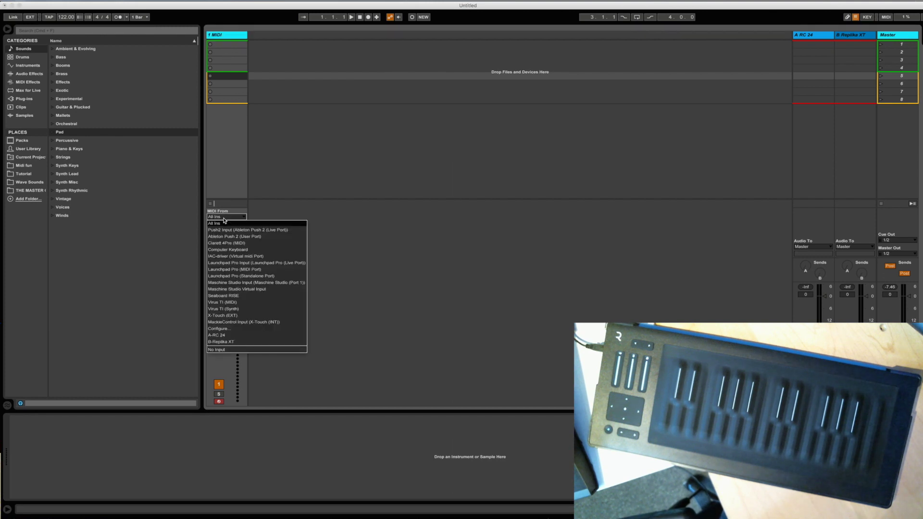
click(230, 353)
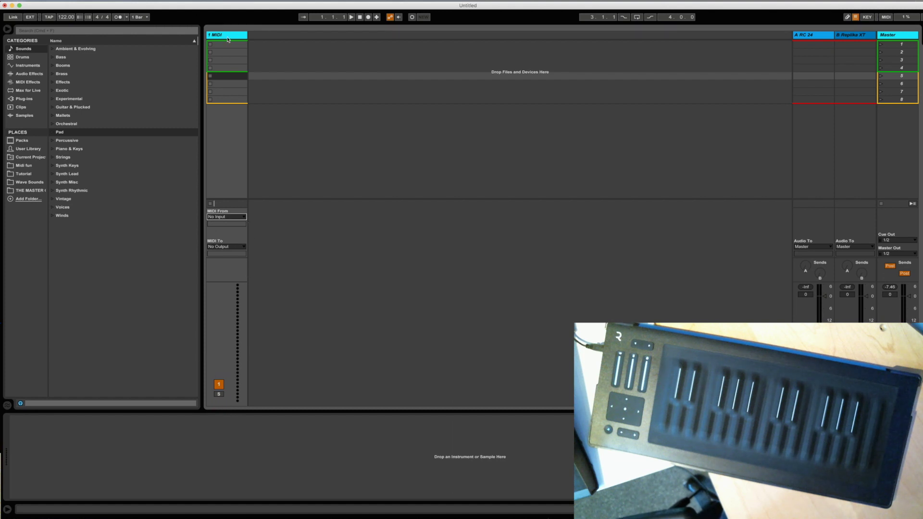
key(super+r)
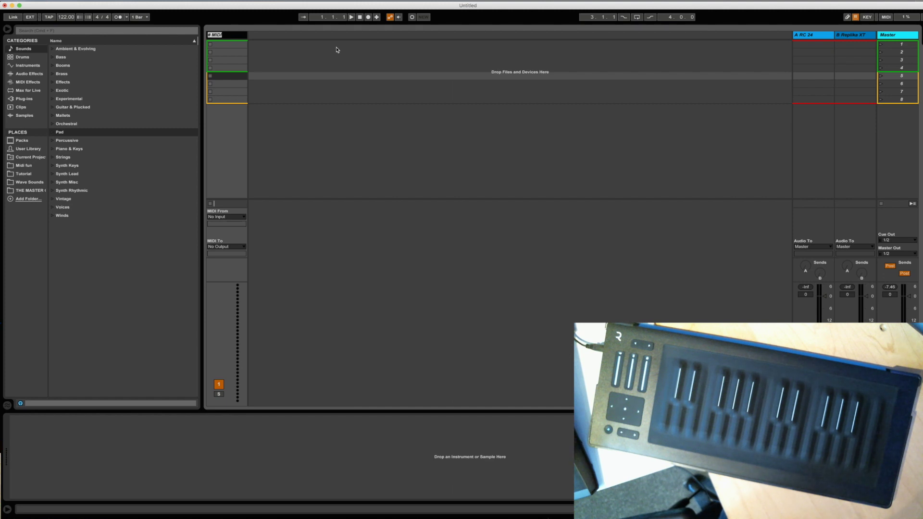
text(Host)
key(Return)
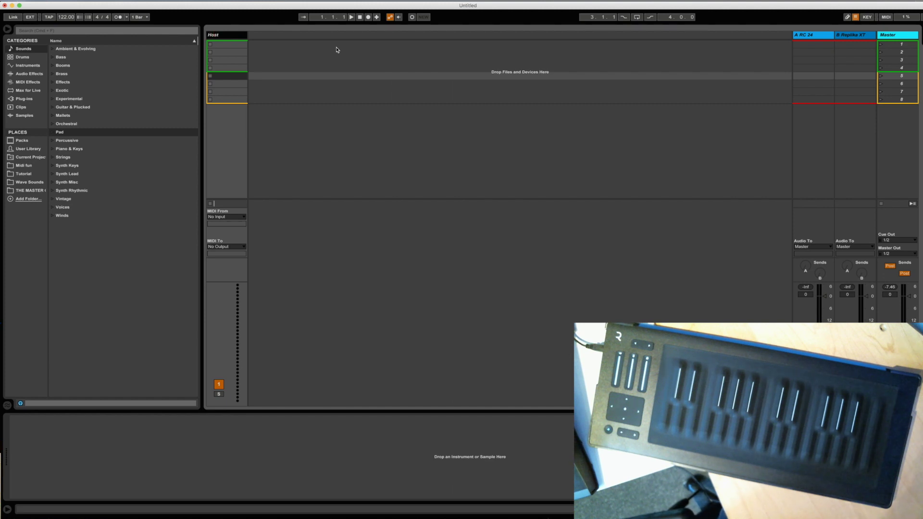
- Load the Equator plug-in onto Host with the Bright Pop Pick preset
click(25, 99)
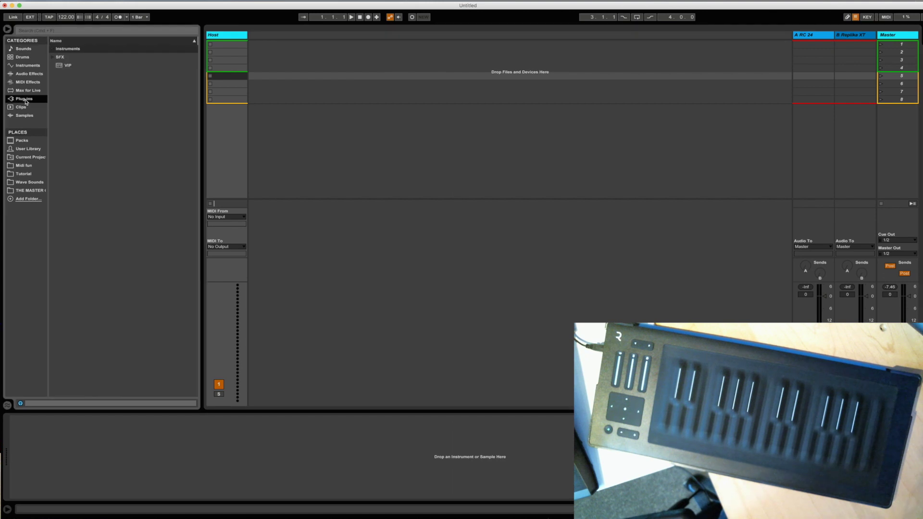
click(53, 49)
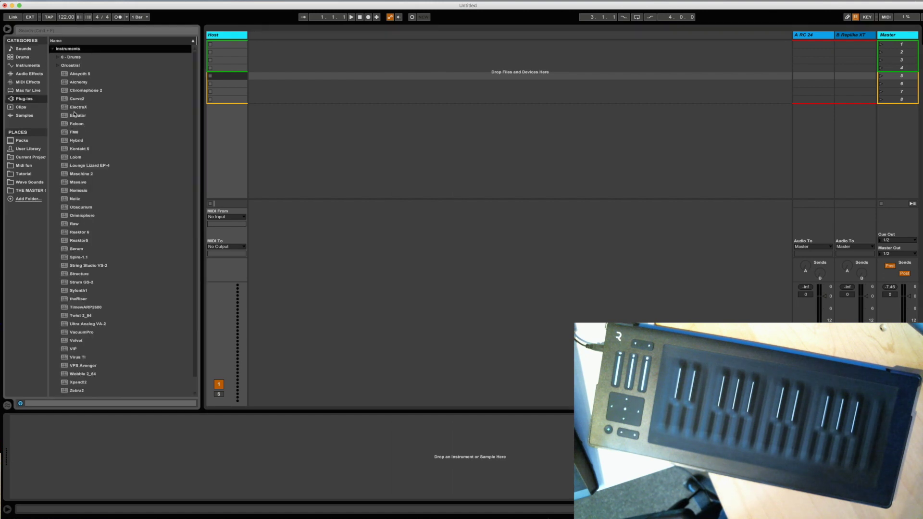
drag(69, 118, 219, 79)
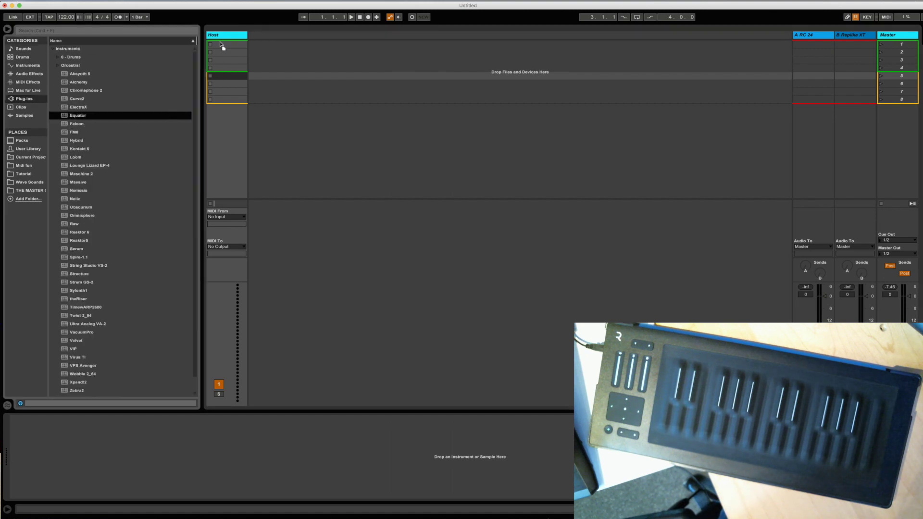
drag(221, 44, 220, 44)
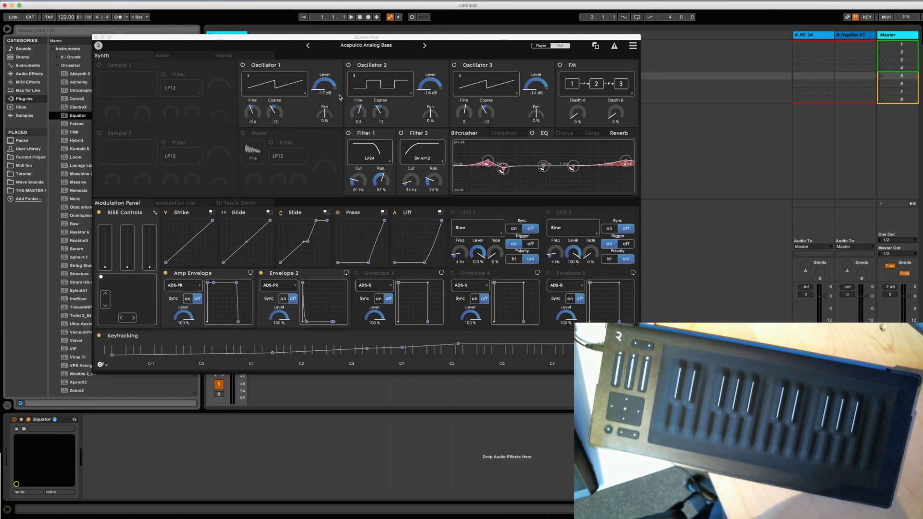
click(359, 47)
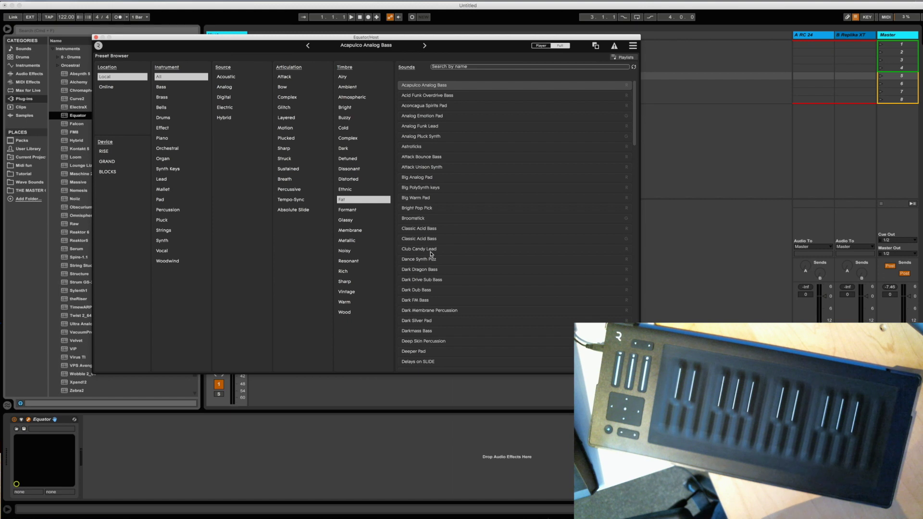
click(421, 211)
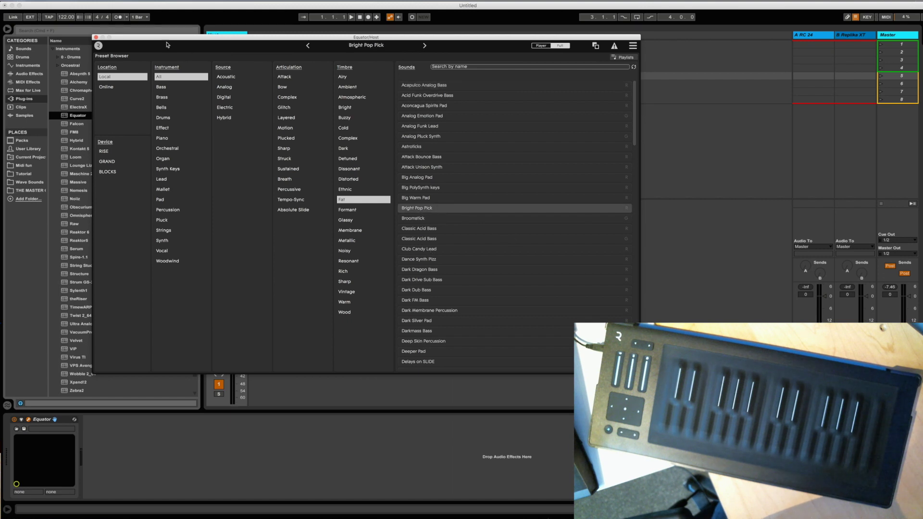
click(96, 38)
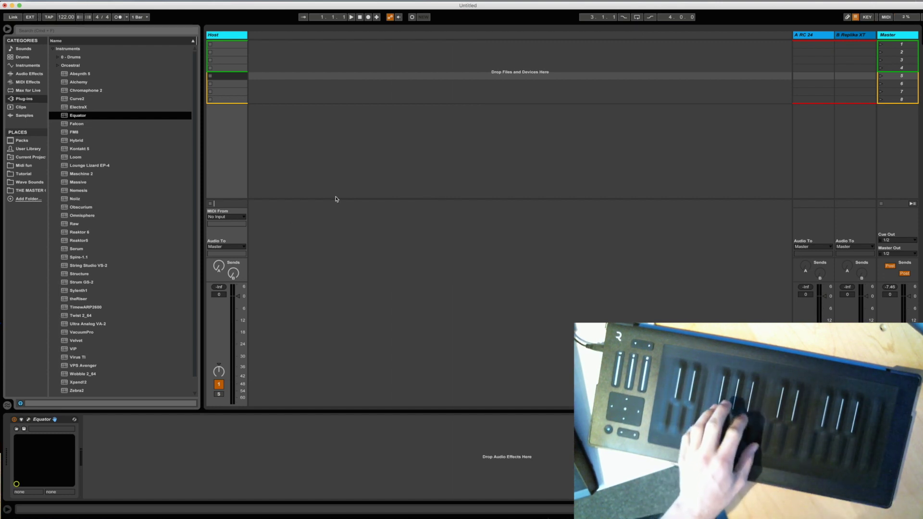
click(227, 397)
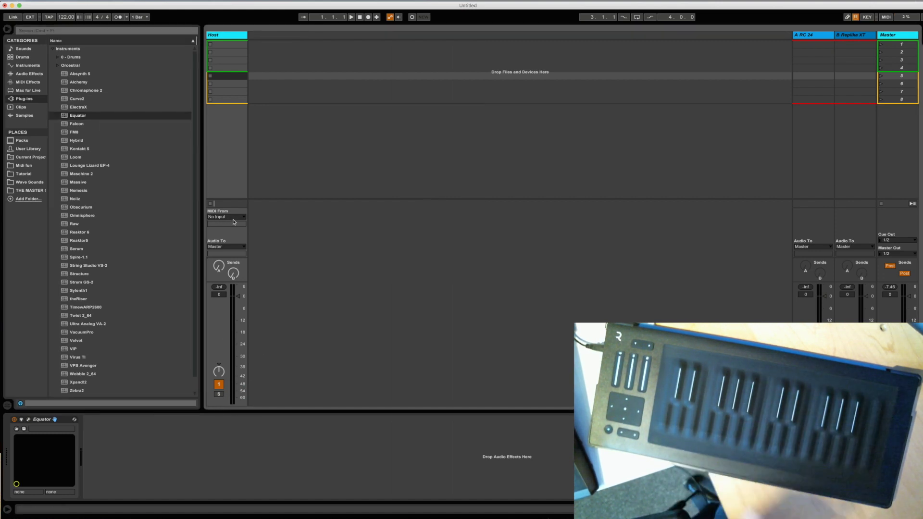
- Insert a new MIDI track named Voice, removing the stray audio track added along the way
click(308, 86)
key(super+t)
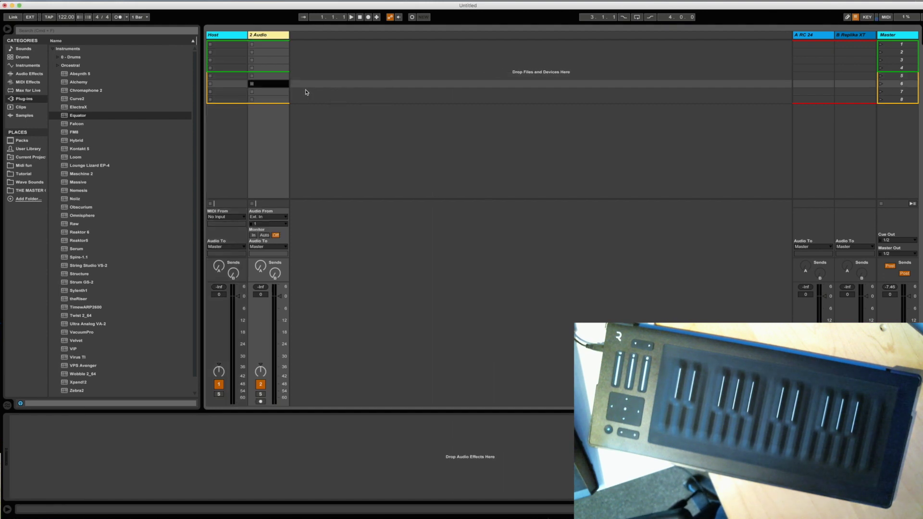
click(271, 40)
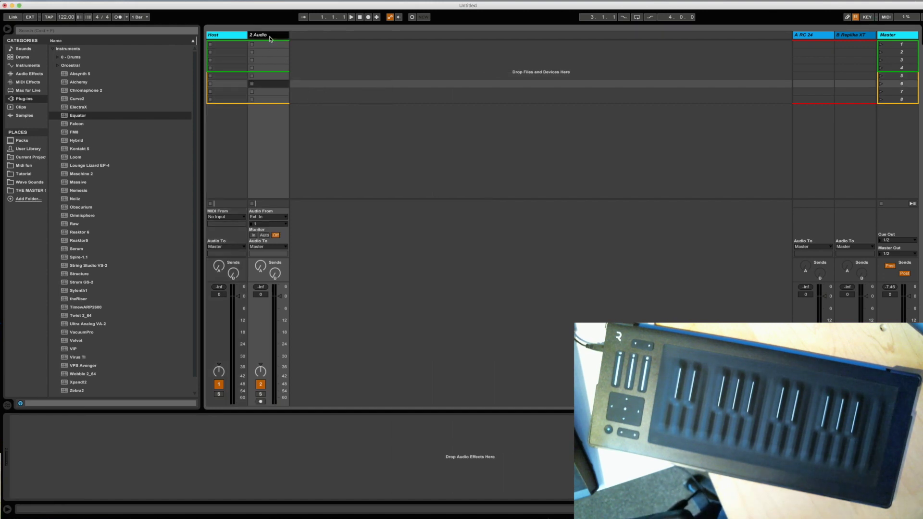
key(Delete)
right_click(272, 47)
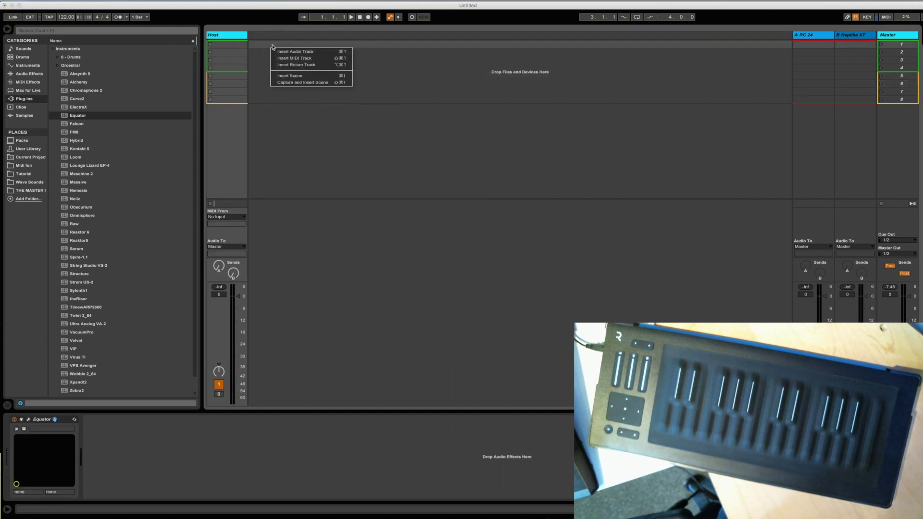
click(336, 58)
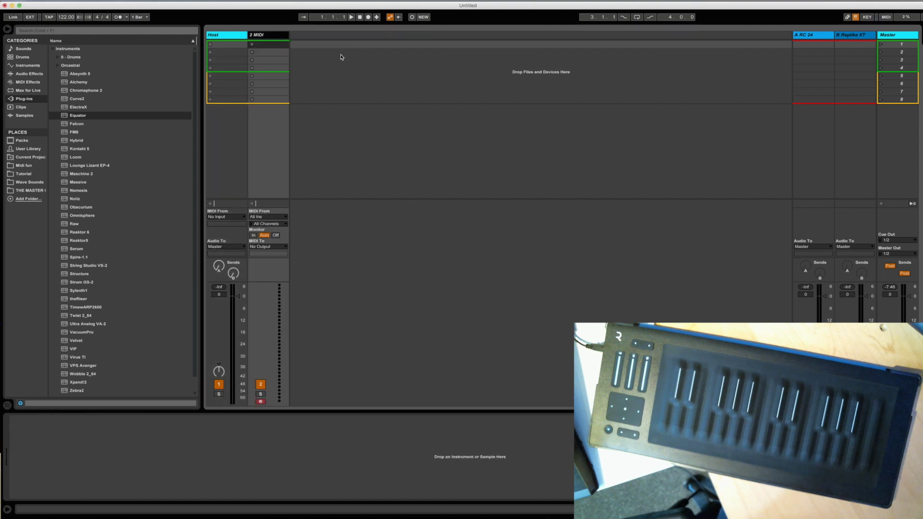
key(super+r)
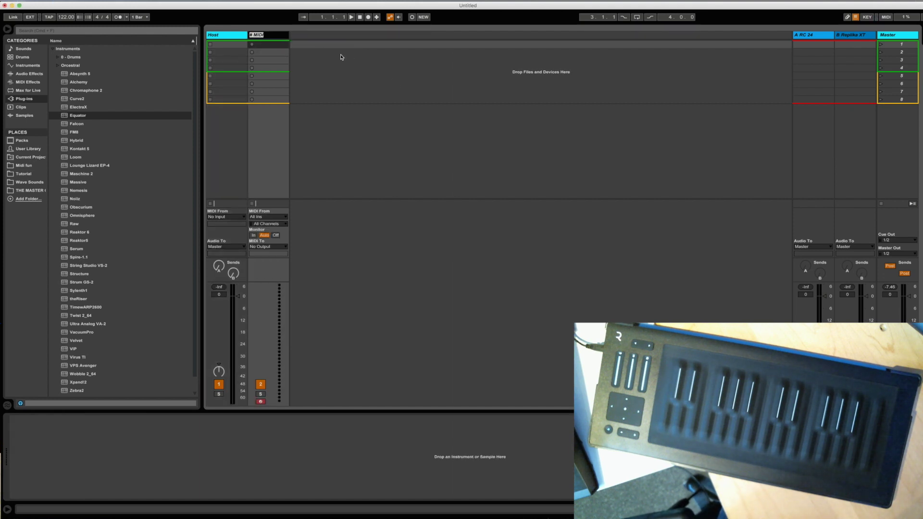
text(Voice)
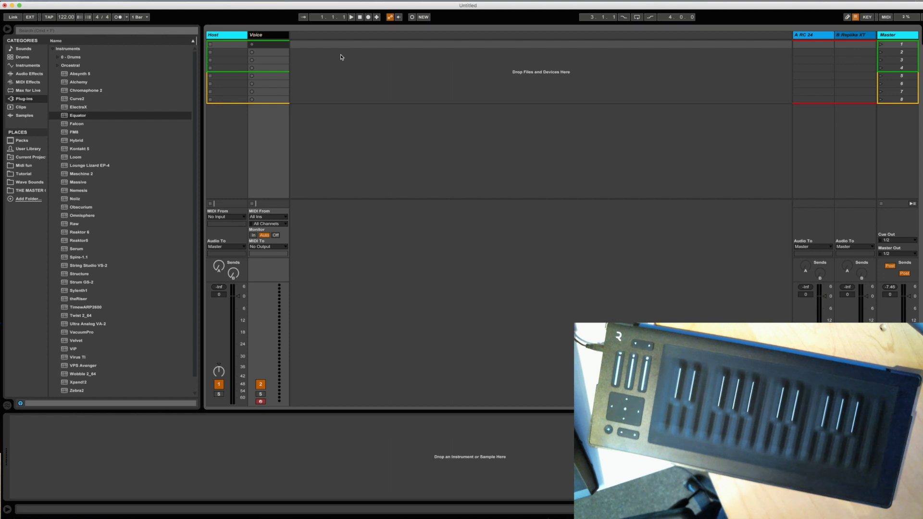
click(266, 76)
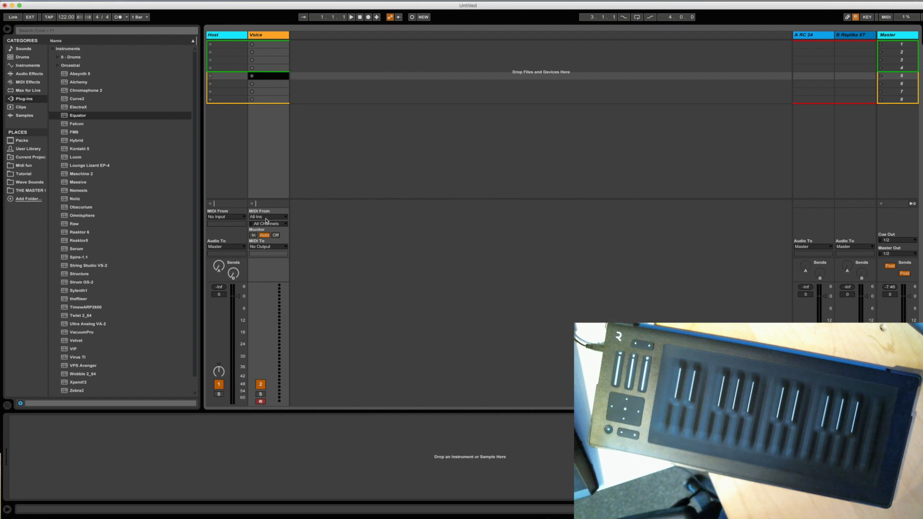
- Set the Voice track's MIDI input to the Seaboard RISE on Ch. 1
click(267, 219)
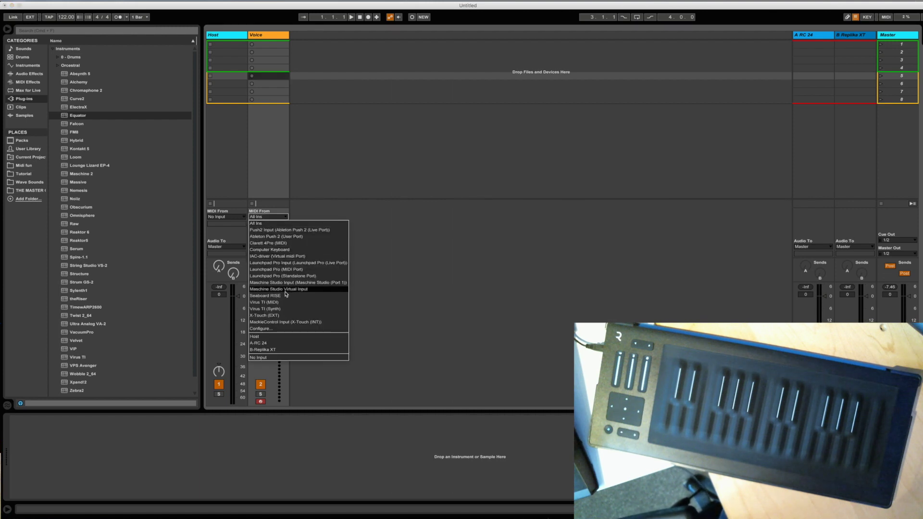
click(271, 296)
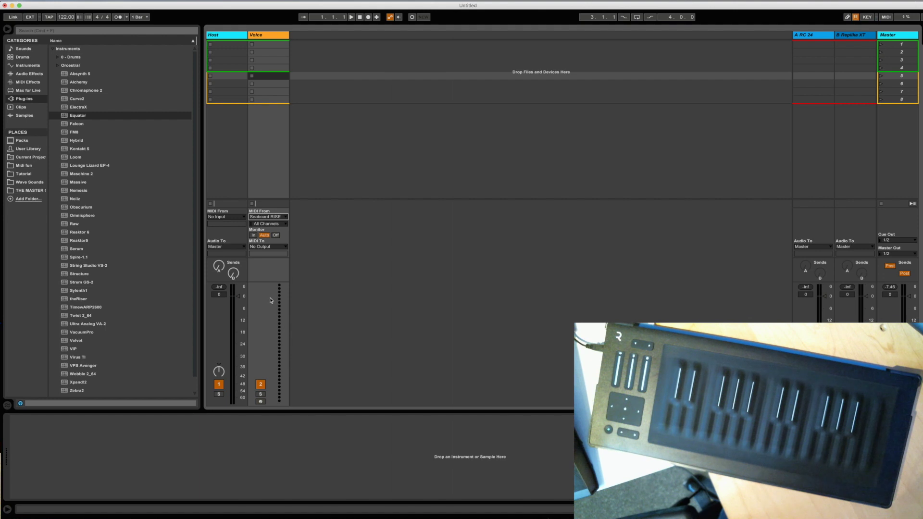
click(260, 225)
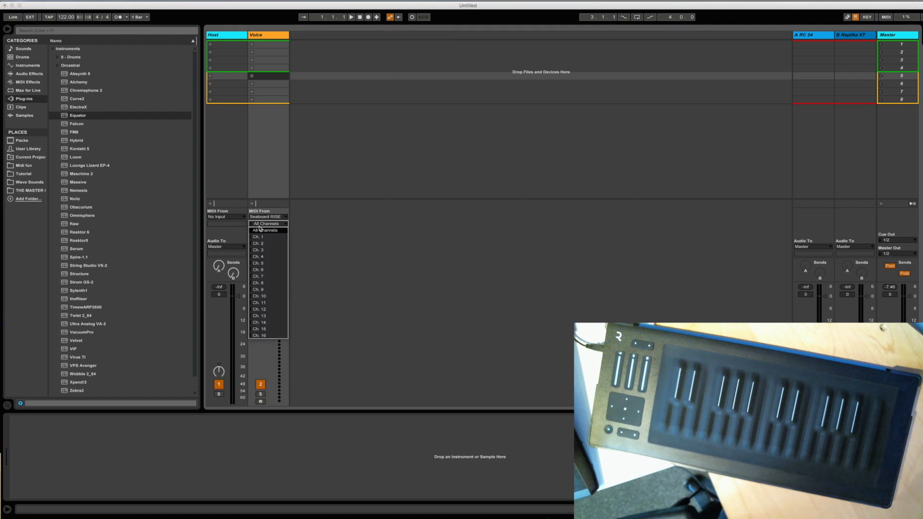
click(263, 240)
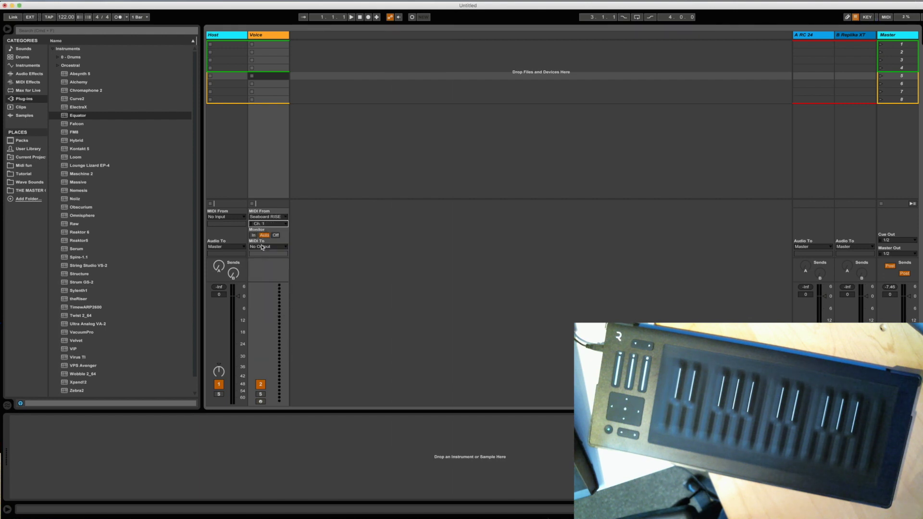
- Send the Voice track's MIDI to Host on the 1-Equator input
click(257, 246)
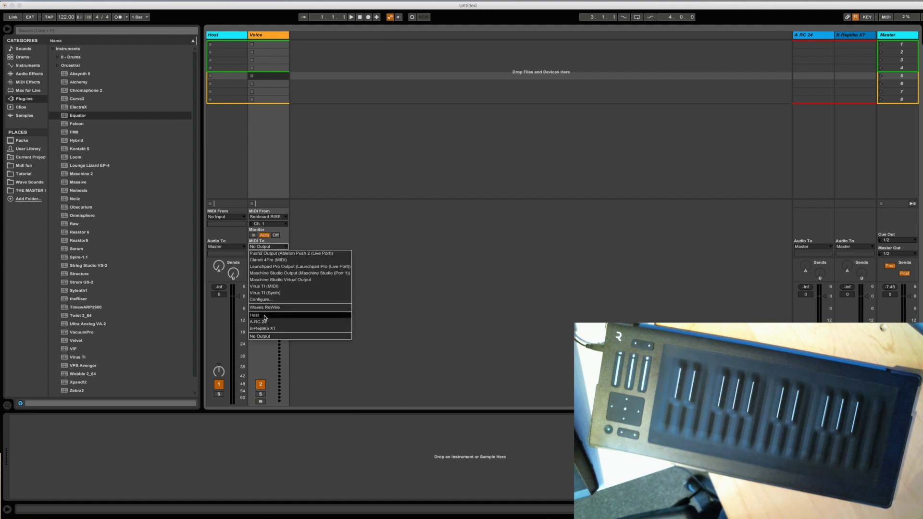
click(264, 318)
click(266, 253)
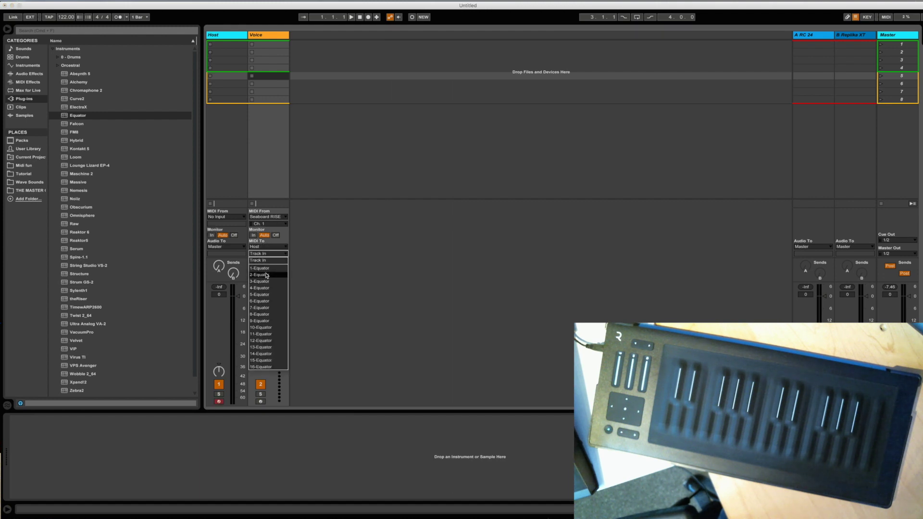
click(265, 270)
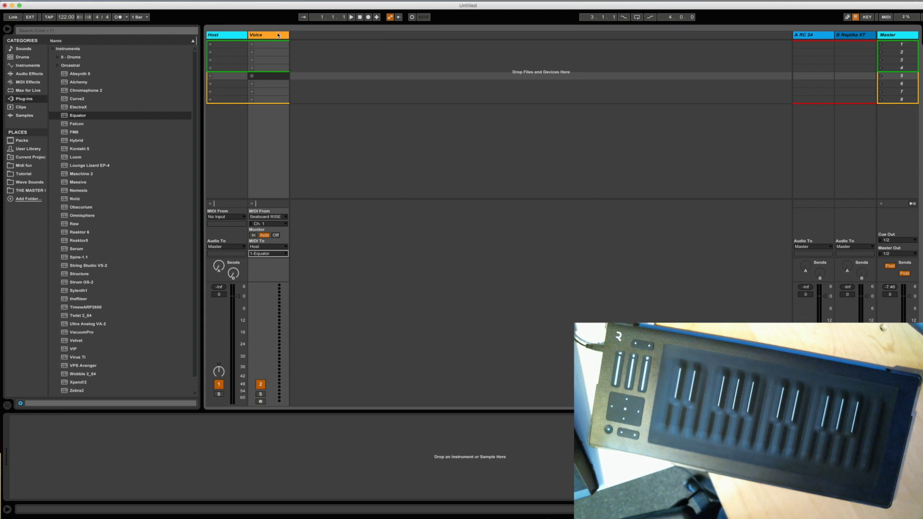
click(319, 43)
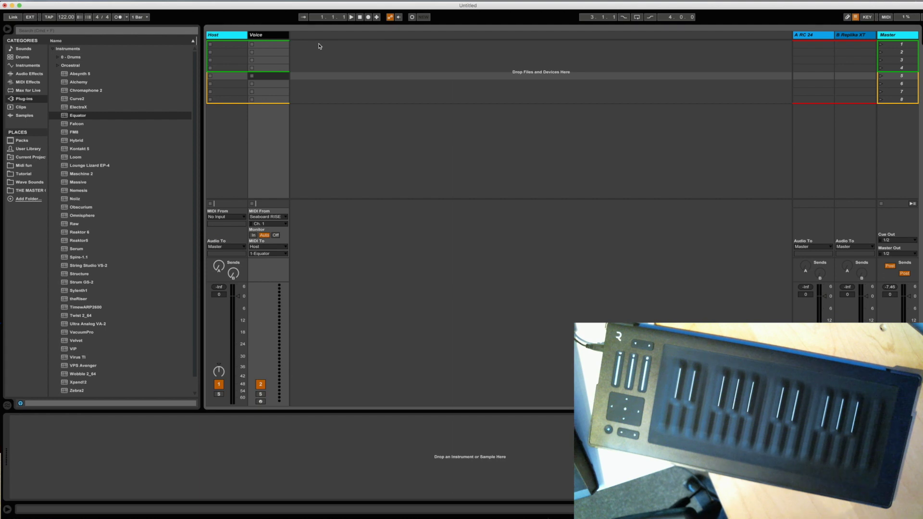
- Duplicate the Voice track with Cmd+D until there are 15 Voice tracks
key(super+d)
key(super+d)
key(super+d)
key(super+f)
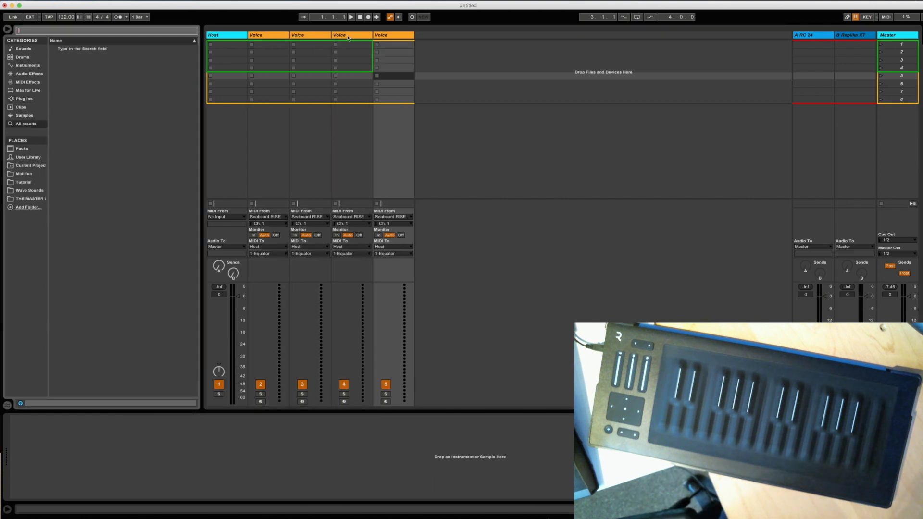
click(460, 50)
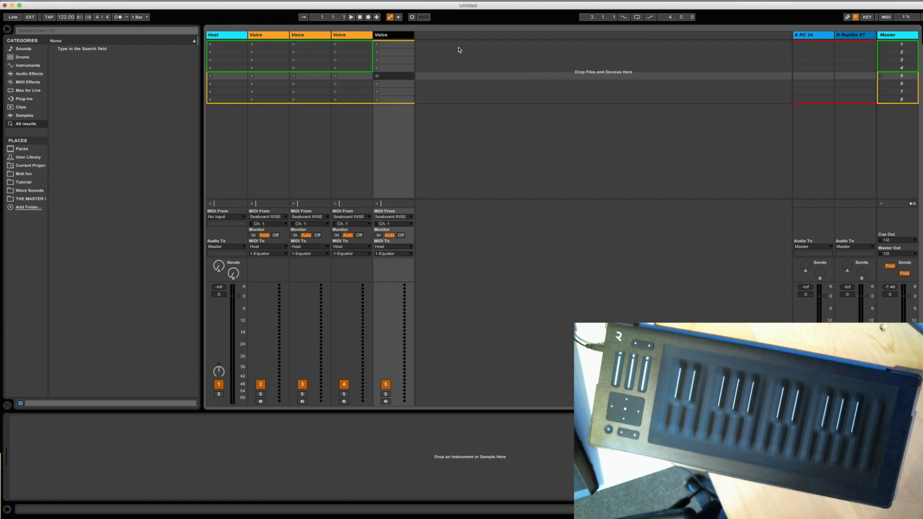
key(super+d)
key(super+d)
key(super+d)
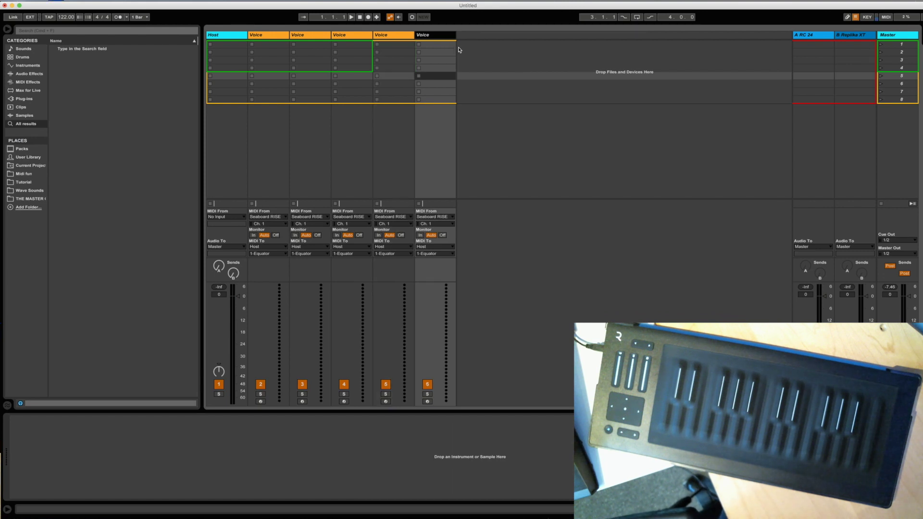
key(super+d)
key(super+d)
key(super+d)
key(super+d)
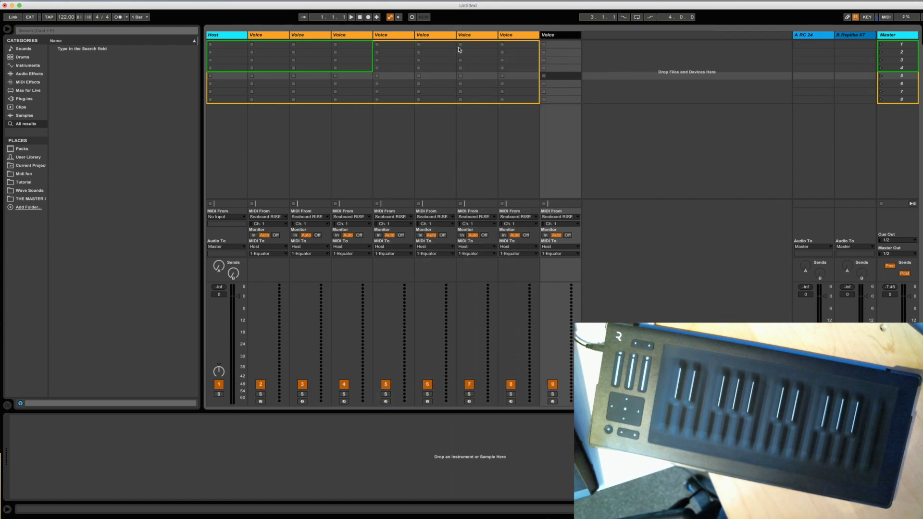
key(super+d)
key(super+d)
key(super+d)
key(super+d)
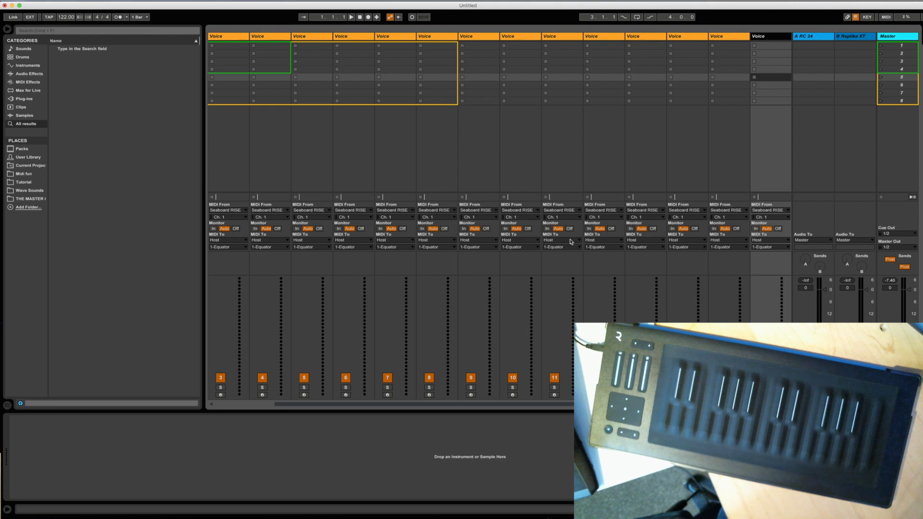
- Narrow the tracks so all Voice tracks fit on screen, then select them all
scroll(511, 410, left, 2)
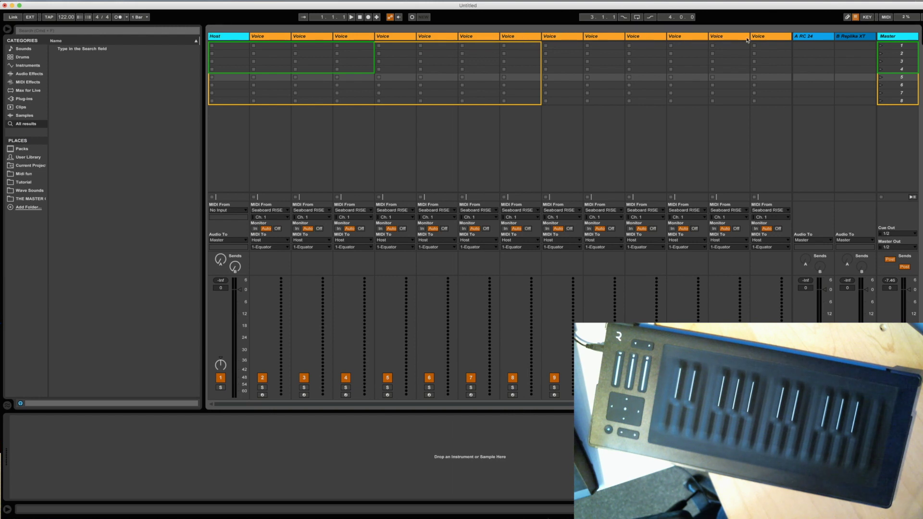
scroll(500, 219, right, 2)
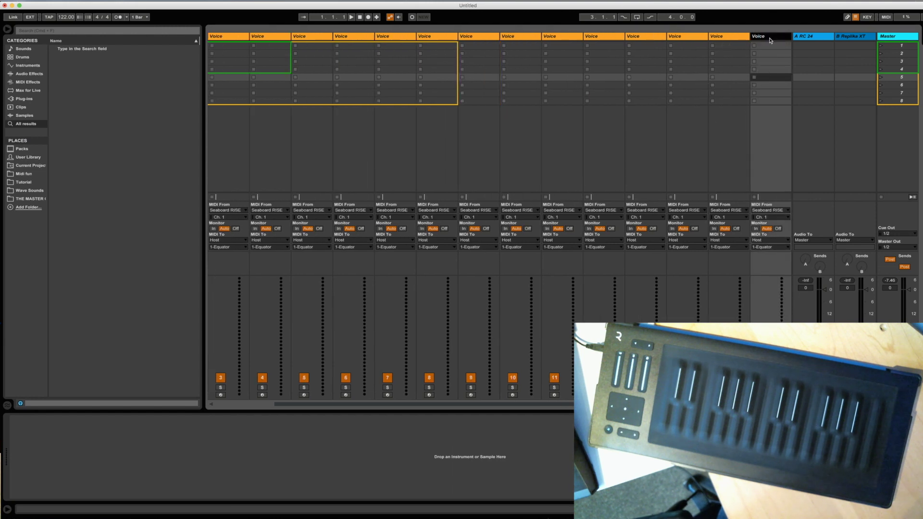
scroll(769, 40, right, 1)
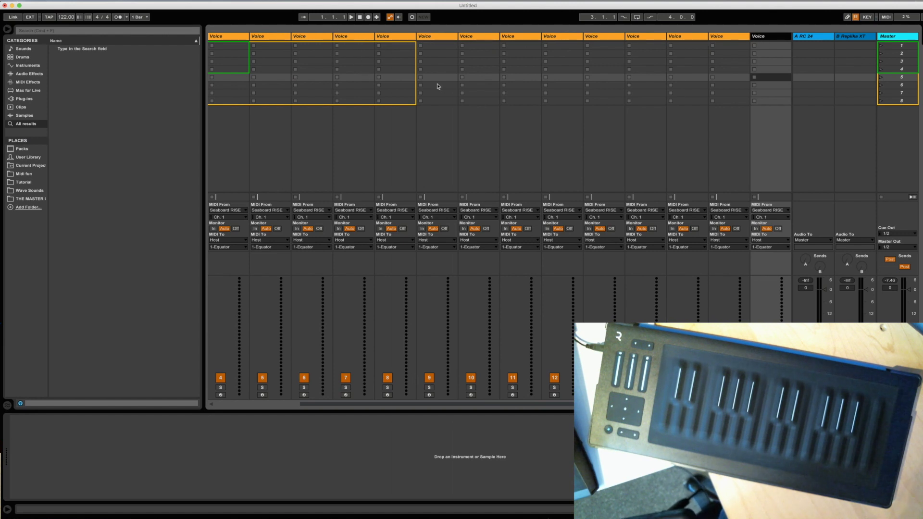
scroll(397, 46, right, 3)
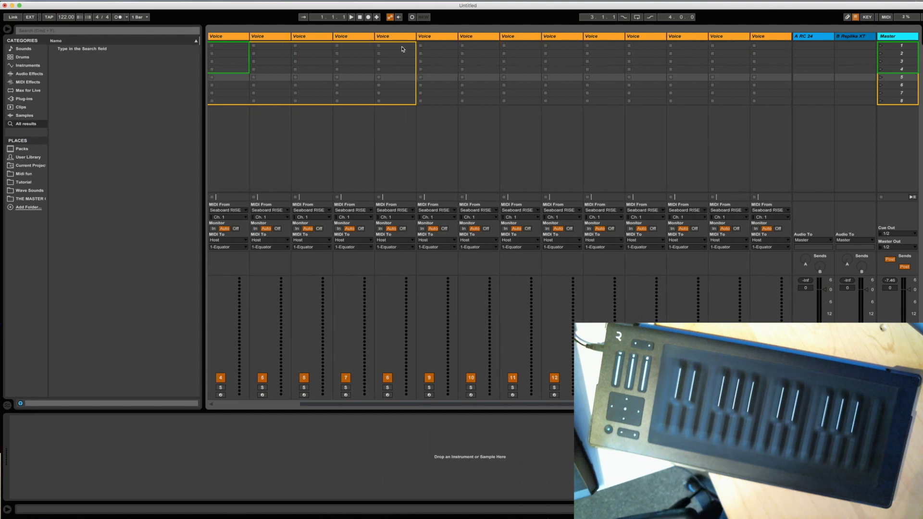
click(776, 38)
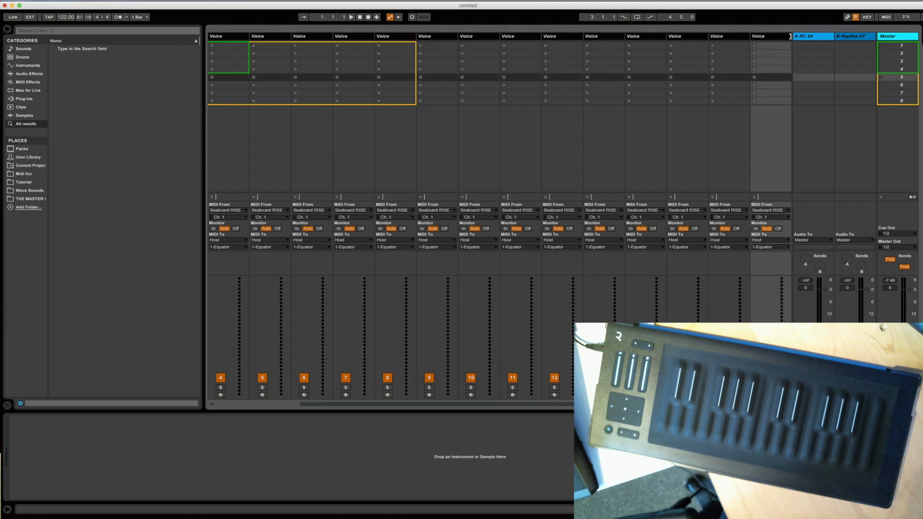
drag(790, 36, 770, 37)
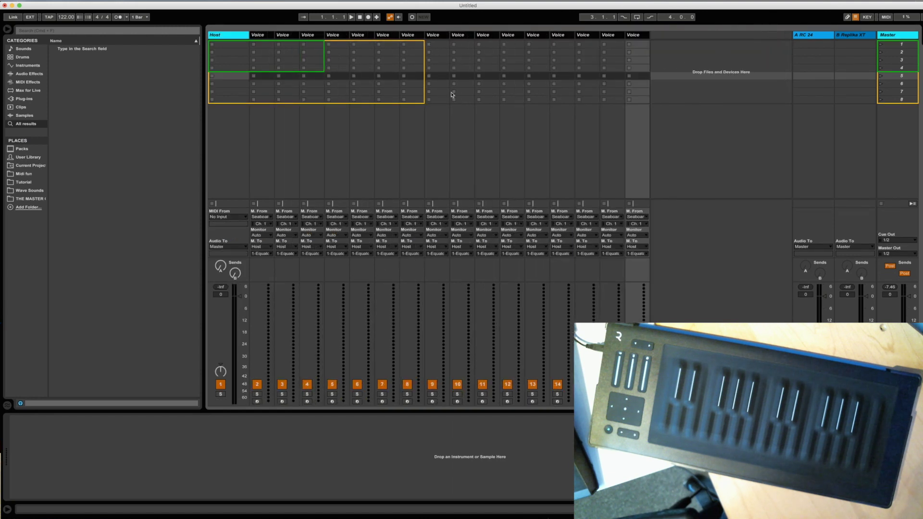
click(254, 151)
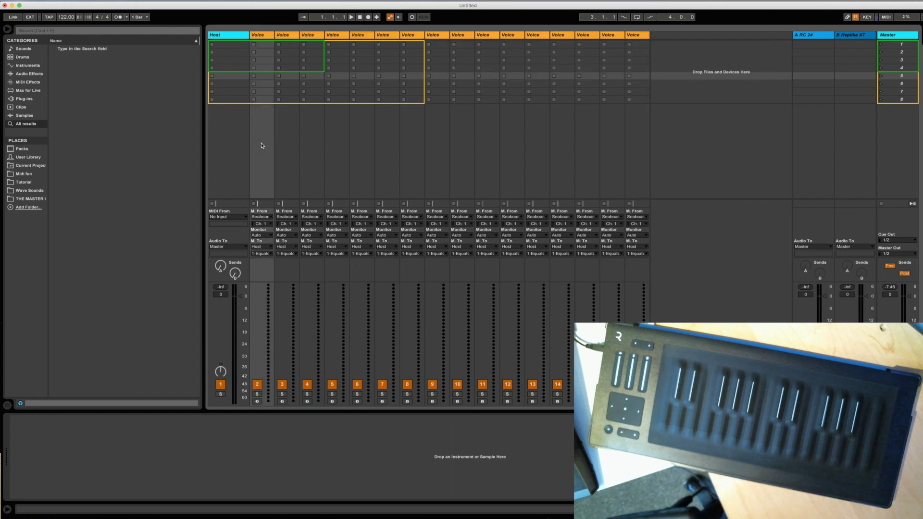
- Set the second through eighth Voice tracks' input channels to Ch. 2 through Ch. 8
click(290, 225)
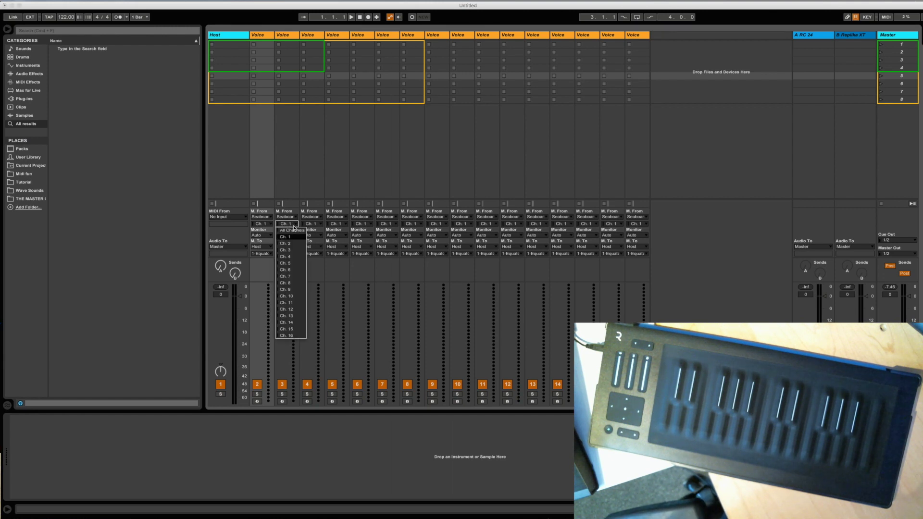
click(294, 244)
click(312, 225)
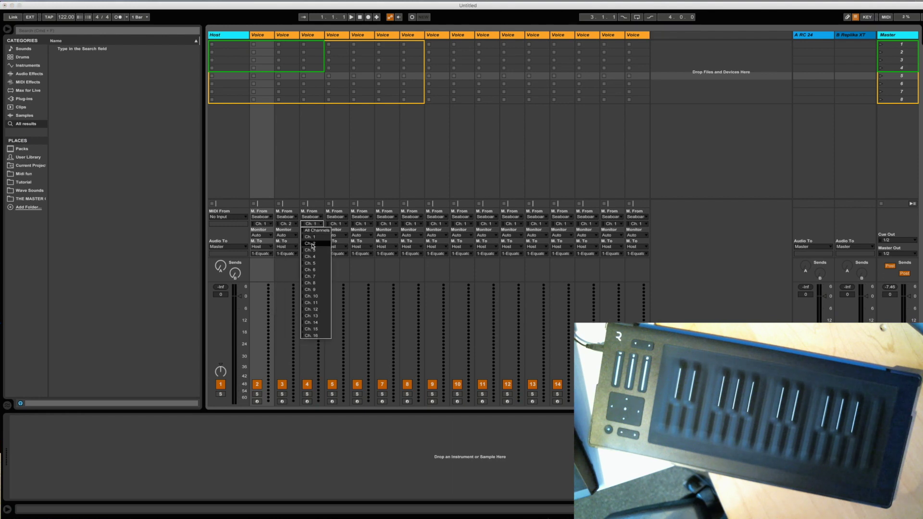
click(316, 249)
click(339, 225)
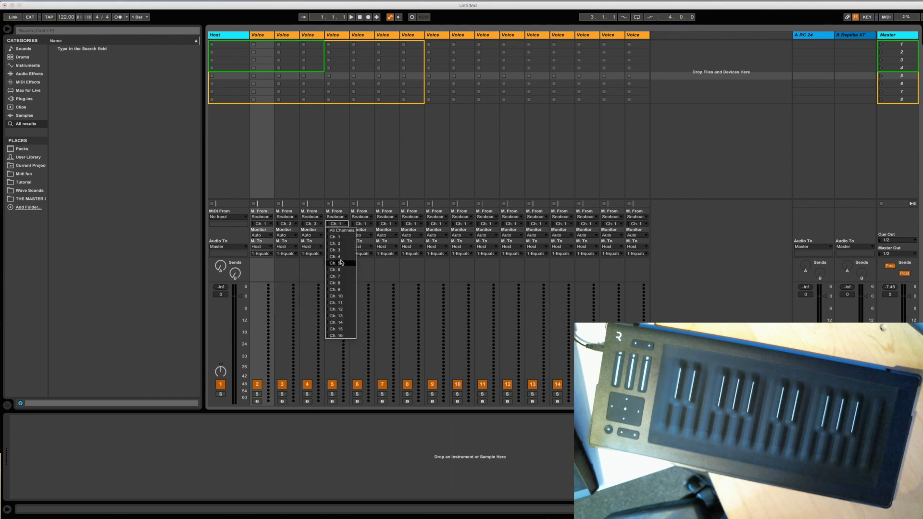
click(344, 256)
click(365, 225)
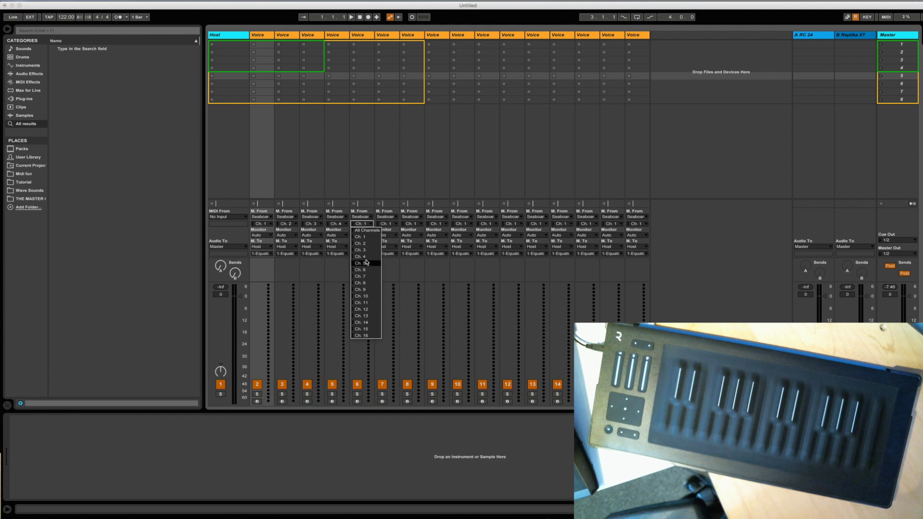
click(361, 263)
click(387, 224)
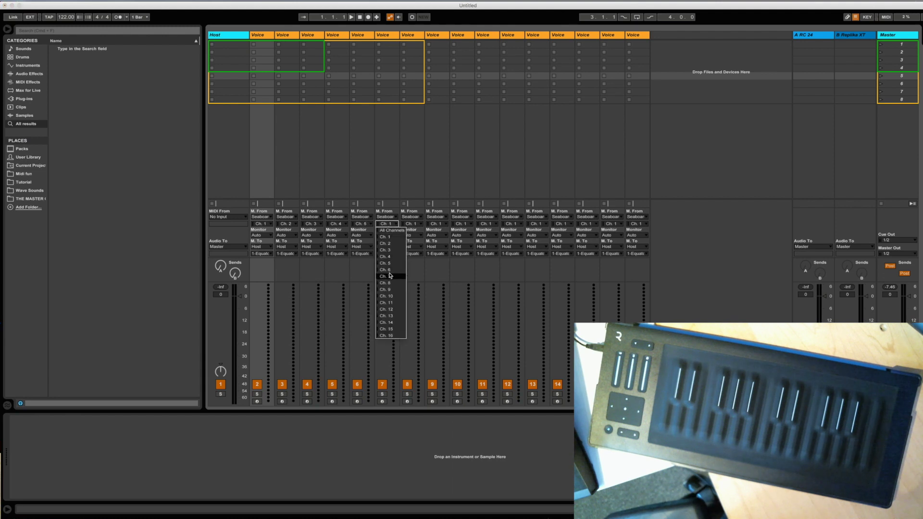
click(387, 270)
click(412, 224)
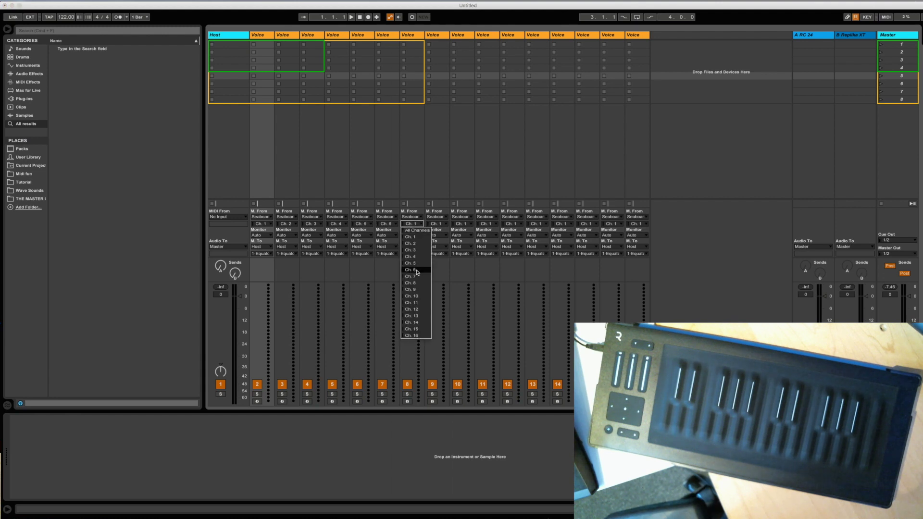
click(417, 276)
click(435, 224)
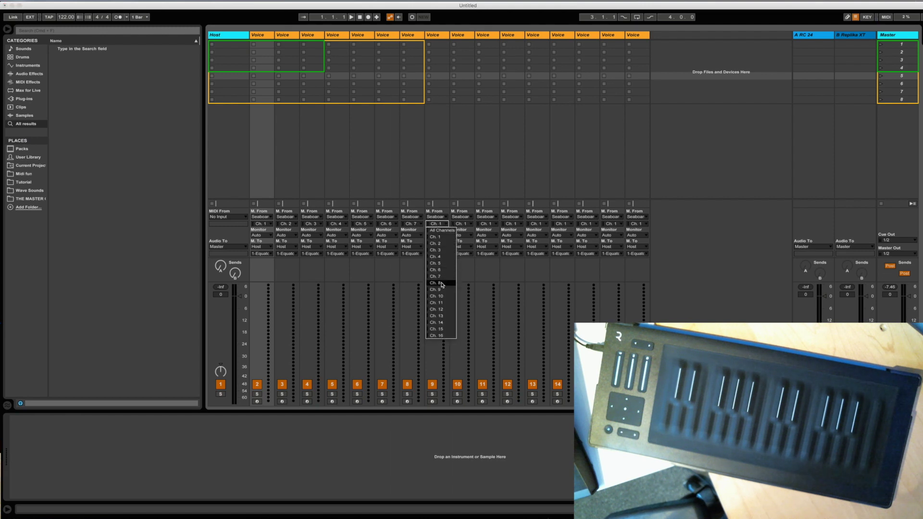
click(436, 284)
- Set the remaining Voice tracks' input channels to Ch. 9 through Ch. 16
click(459, 224)
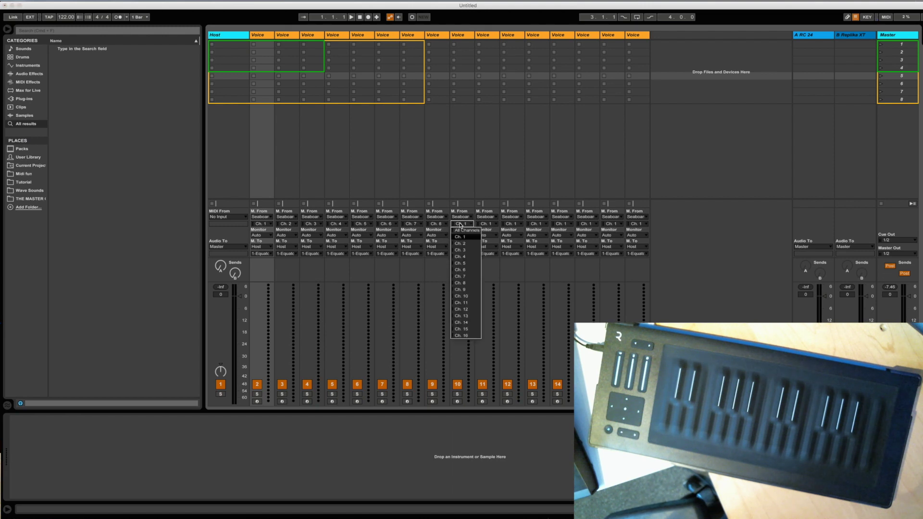
click(470, 290)
click(494, 224)
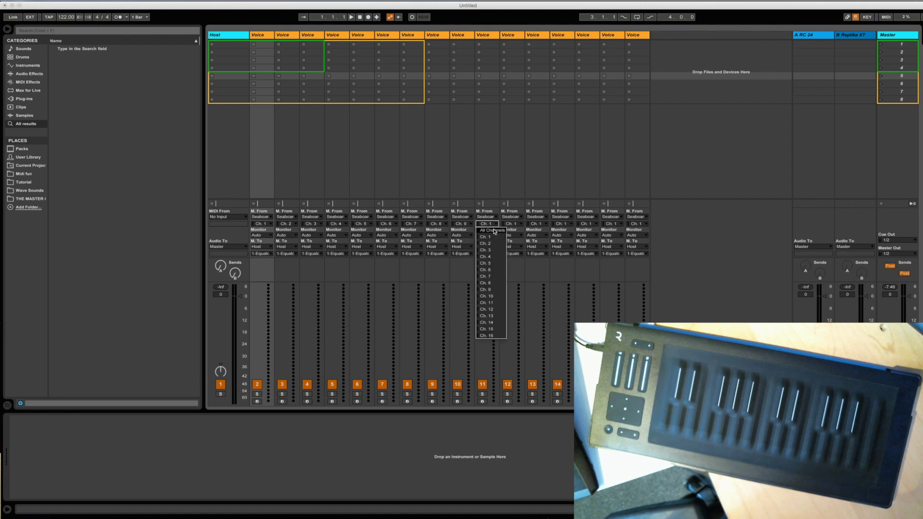
click(498, 298)
click(521, 224)
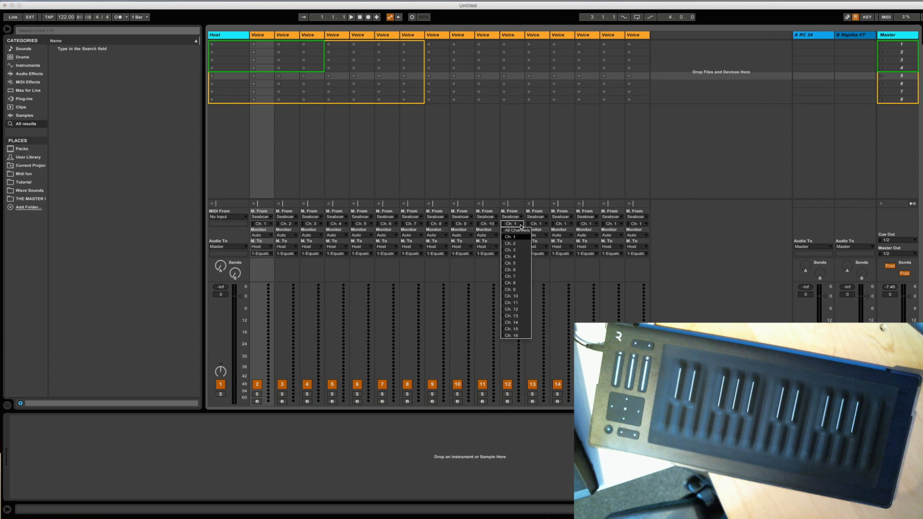
click(514, 305)
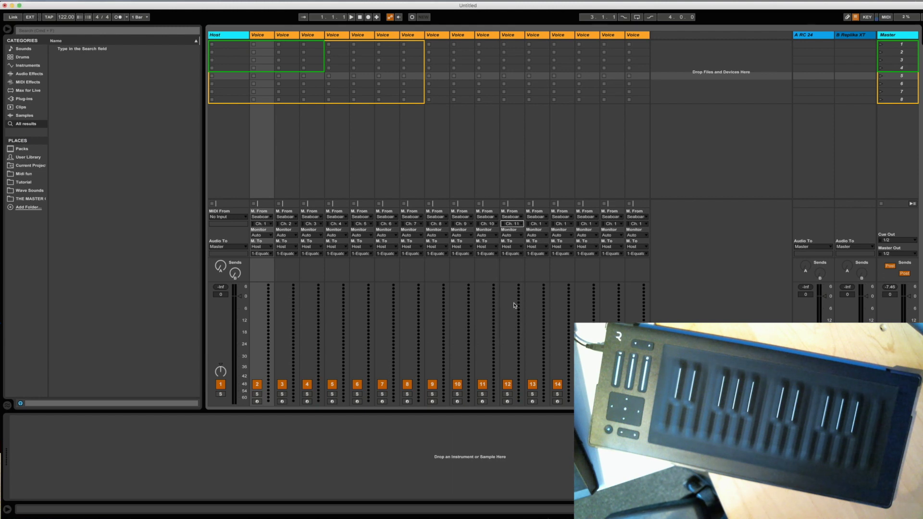
click(545, 225)
click(556, 298)
click(562, 225)
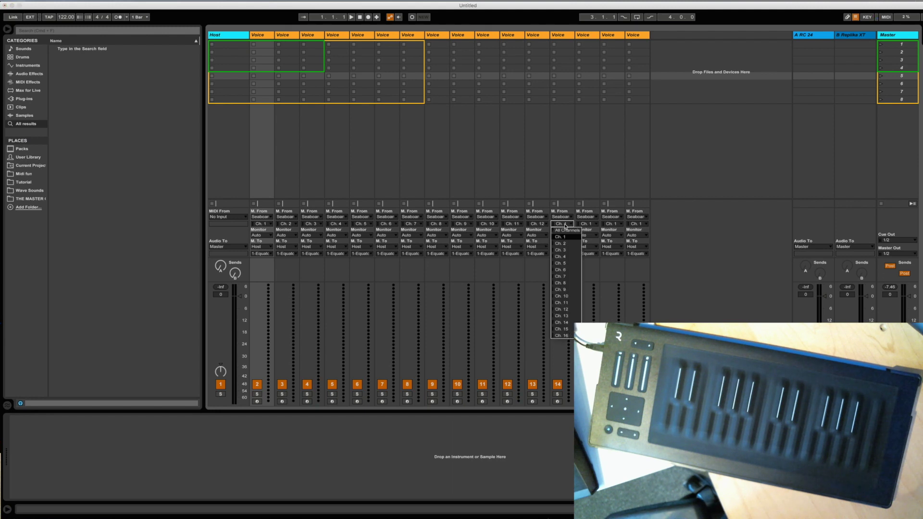
click(579, 308)
click(591, 225)
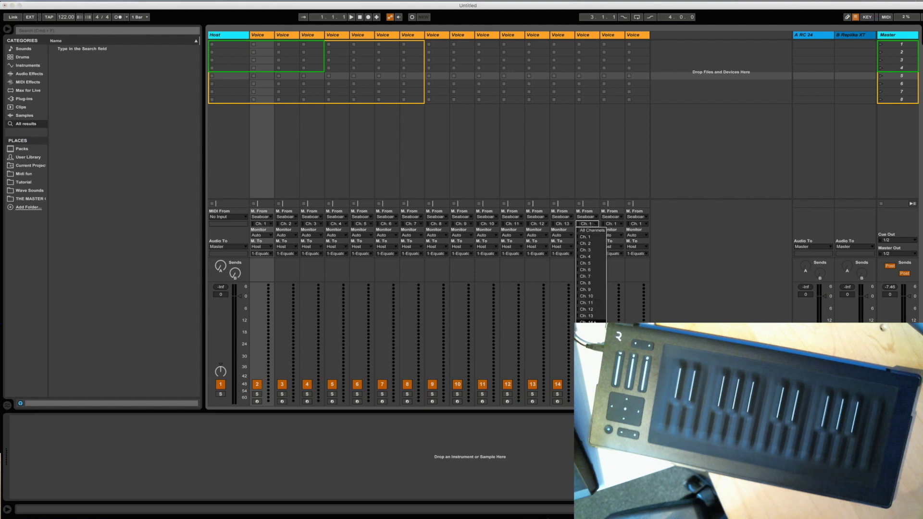
click(589, 316)
click(619, 225)
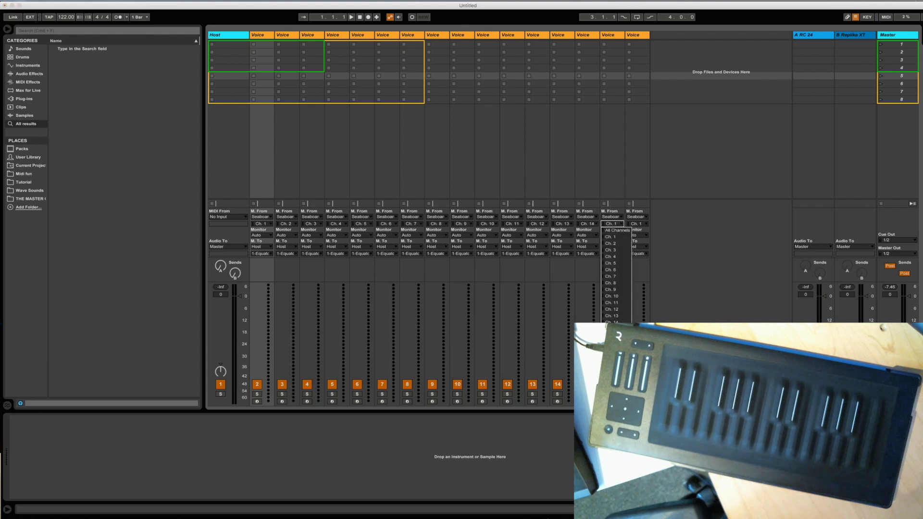
click(617, 319)
click(646, 224)
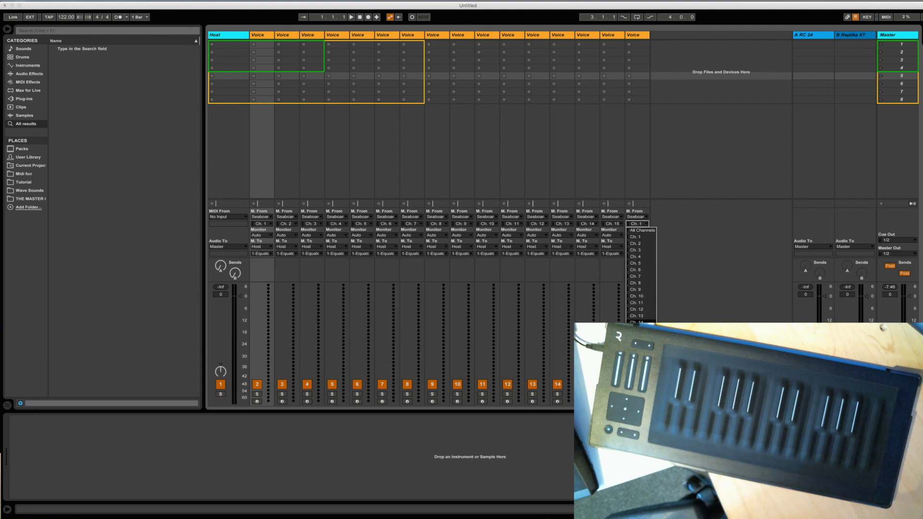
click(639, 321)
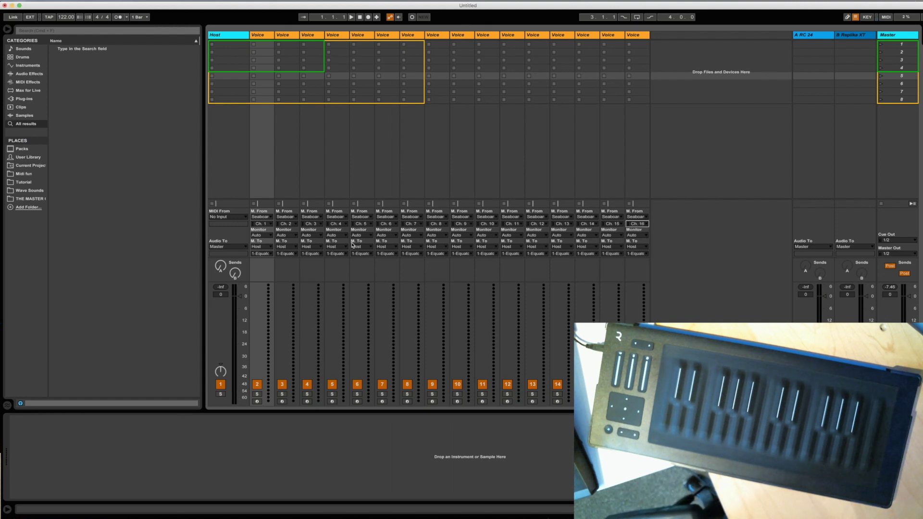
- Route the Ch. 2 through Ch. 8 Voice tracks to 2-Equator through 8-Equator
click(286, 254)
click(287, 274)
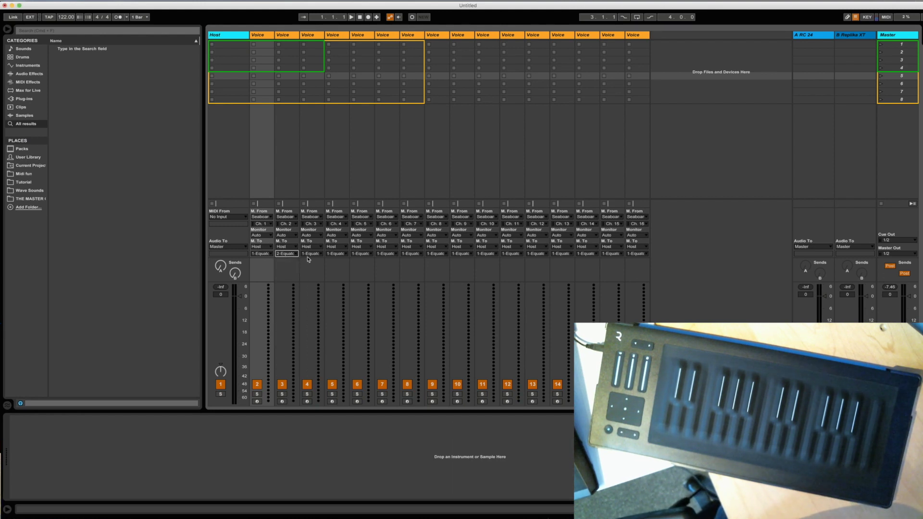
click(311, 253)
click(316, 282)
click(339, 255)
click(340, 292)
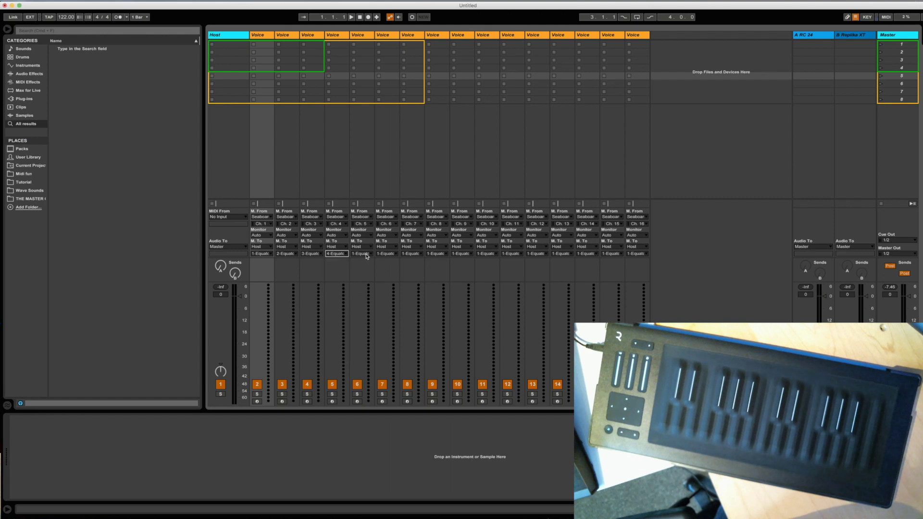
click(366, 255)
click(368, 295)
click(391, 254)
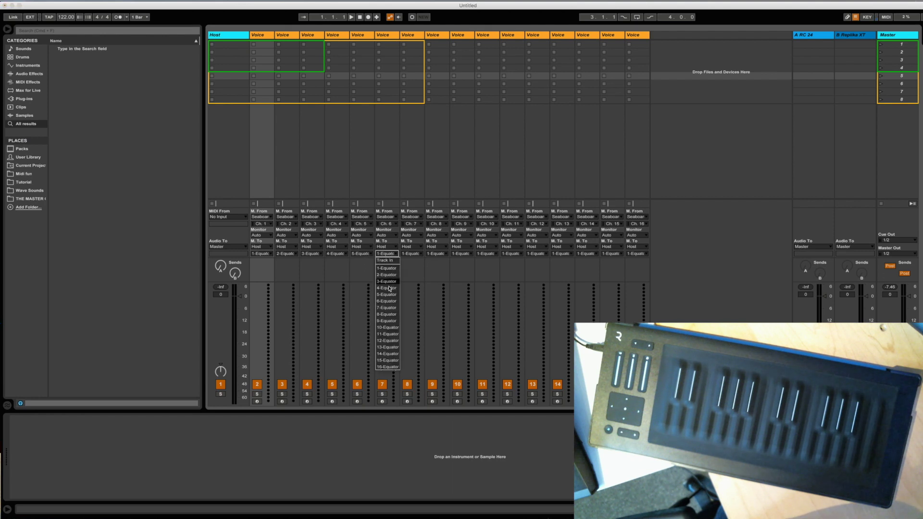
click(389, 302)
click(416, 254)
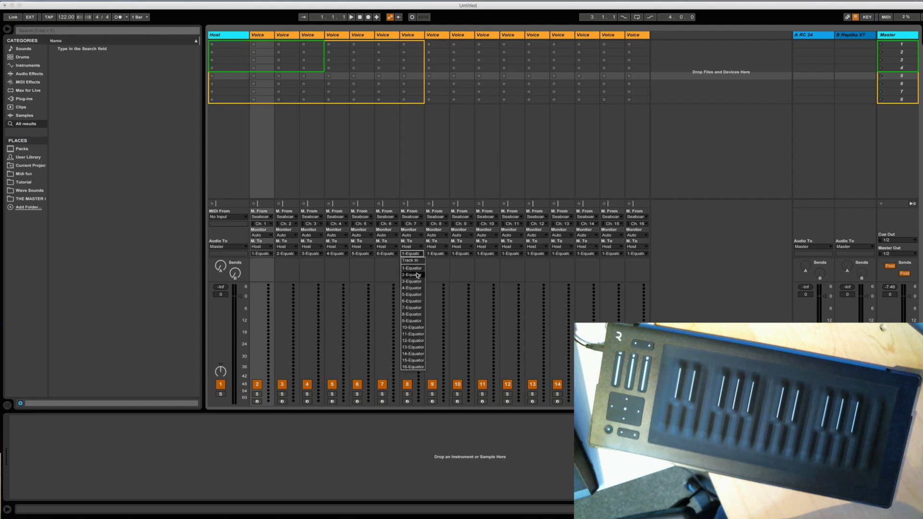
click(413, 308)
click(440, 255)
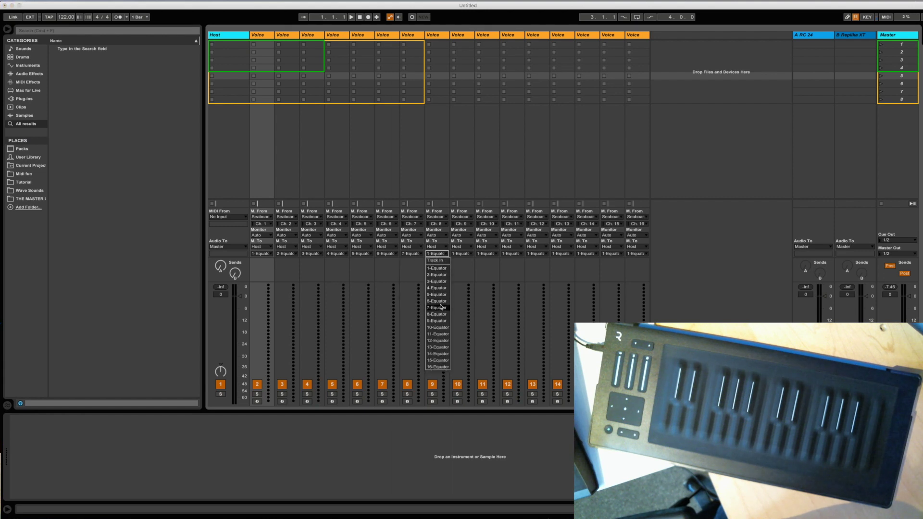
click(437, 314)
- Route the Ch. 9 through Ch. 16 Voice tracks to 9-Equator through 16-Equator
click(463, 255)
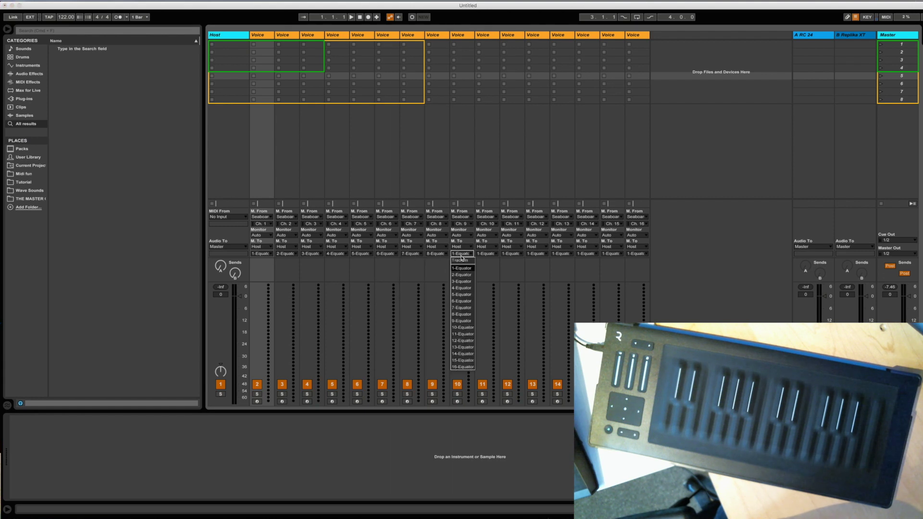
click(466, 320)
click(486, 254)
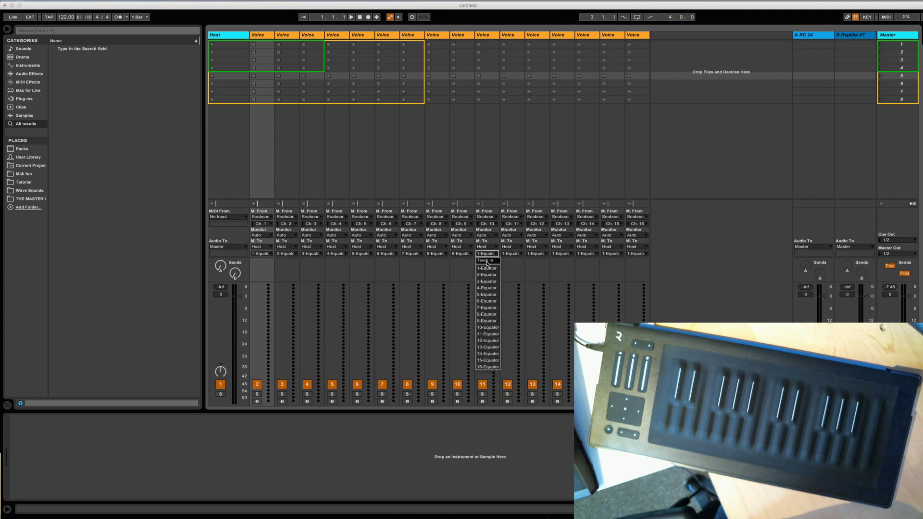
click(487, 327)
click(512, 255)
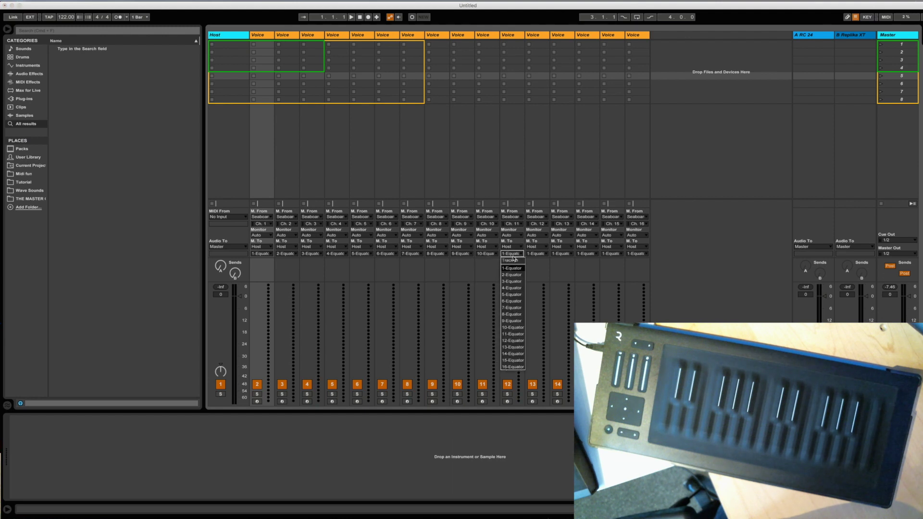
click(513, 334)
click(540, 255)
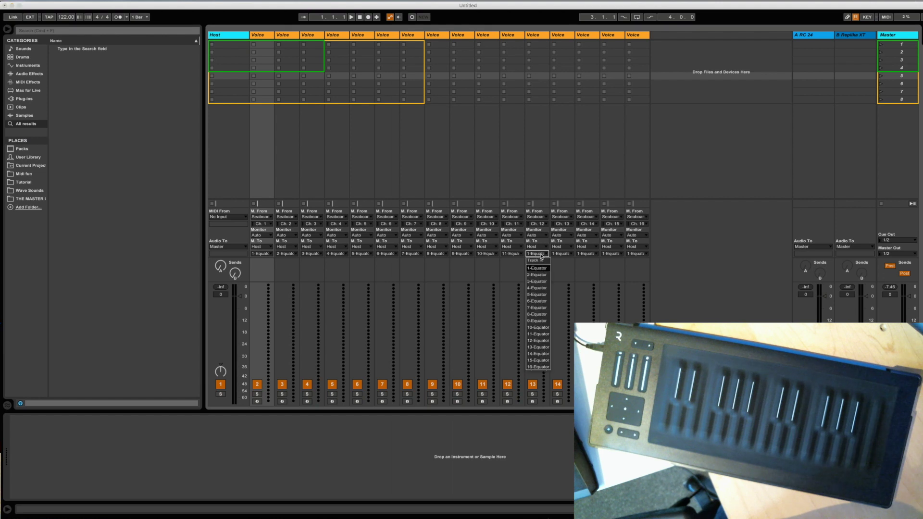
click(538, 341)
click(563, 254)
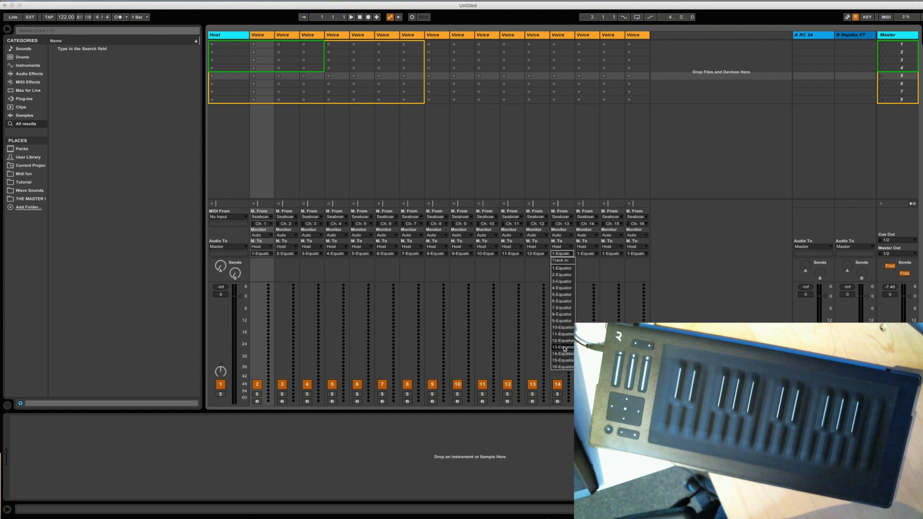
click(564, 347)
click(593, 255)
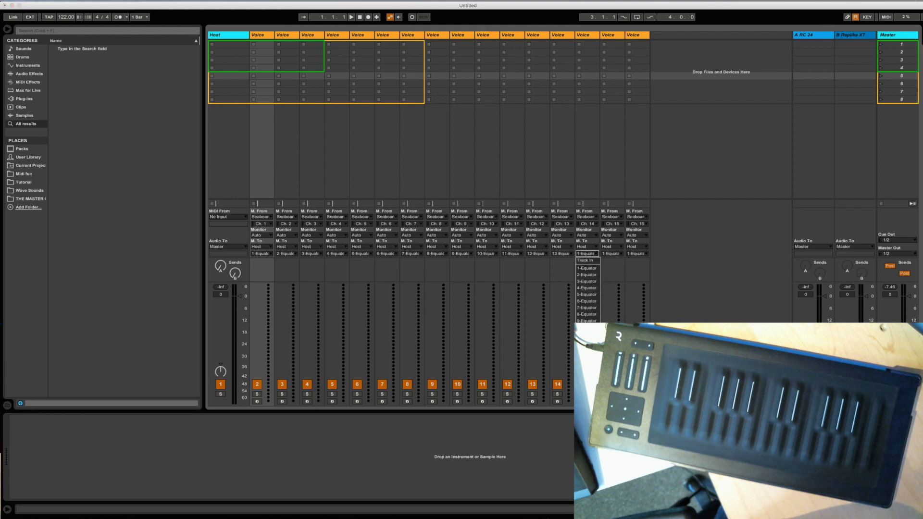
click(588, 353)
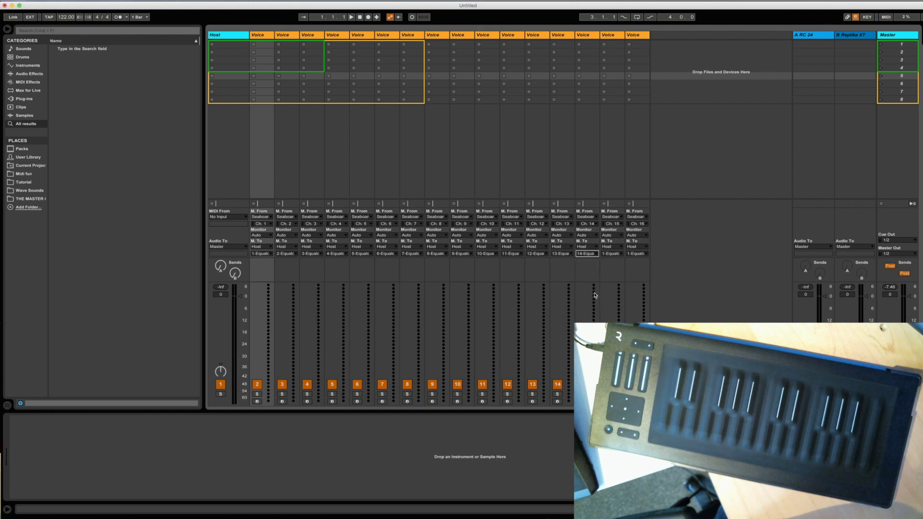
click(608, 255)
click(614, 360)
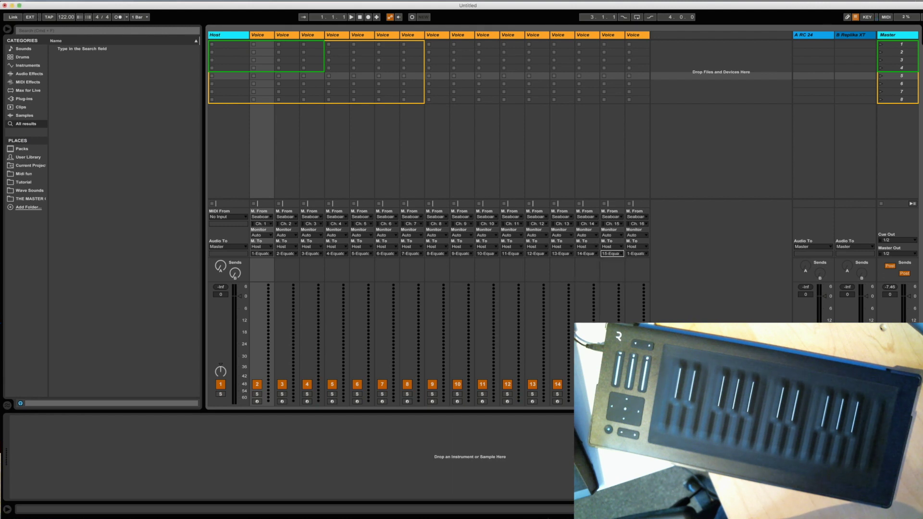
click(636, 255)
click(638, 367)
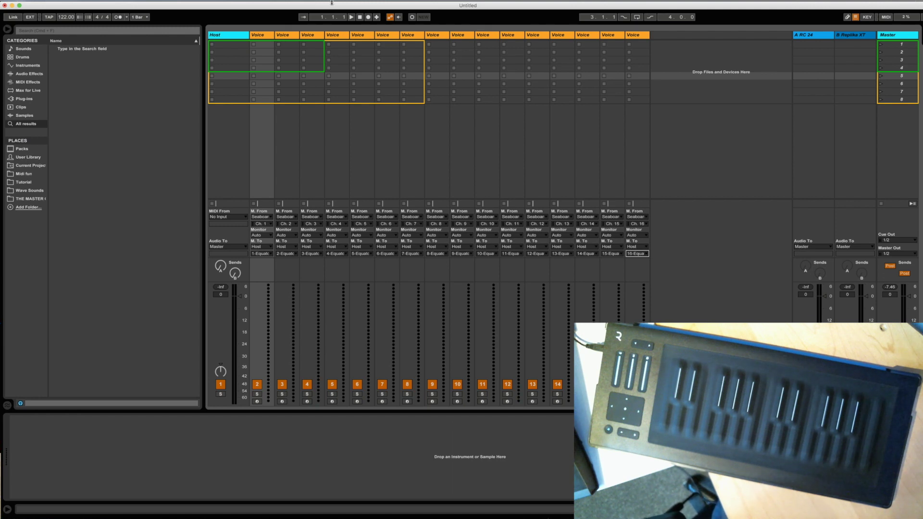
- Select the first through last Voice track for arming, then select the Host track showing Equator
click(328, 40)
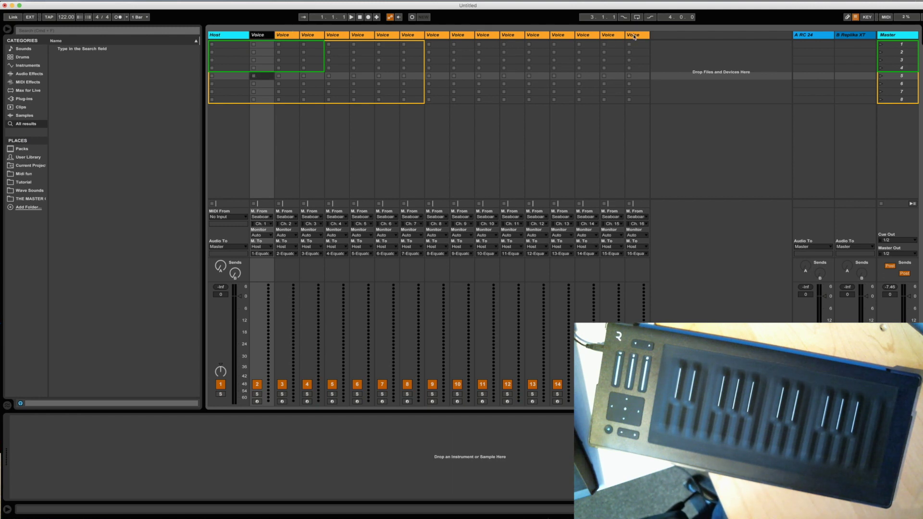
click(634, 36)
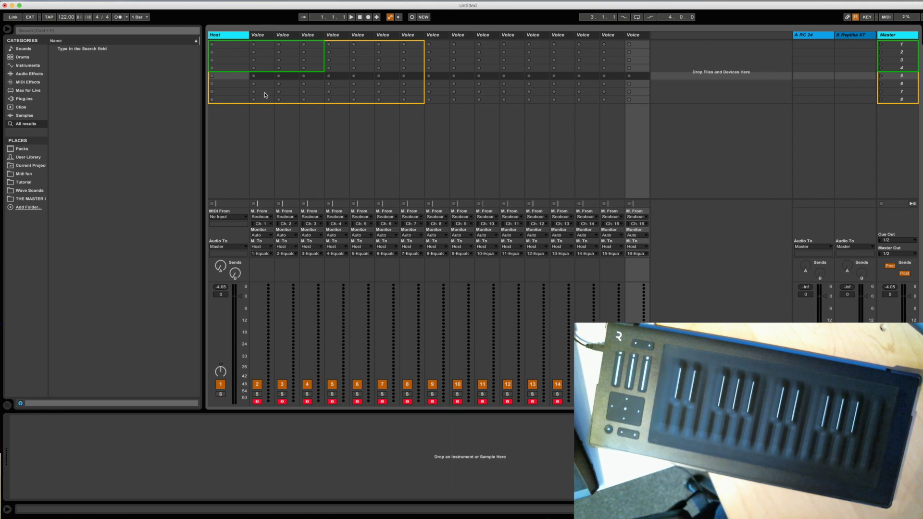
click(413, 50)
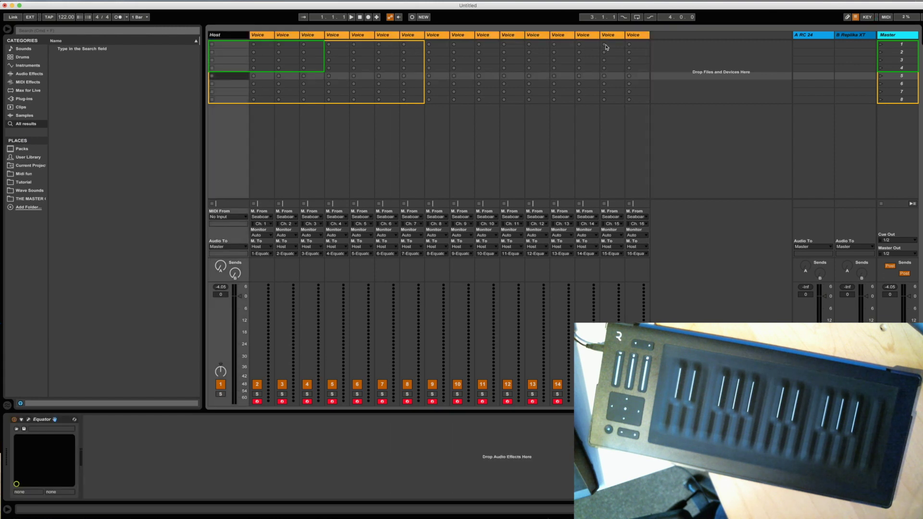
- Group the Host and all Voice tracks into a group named Seaboard
click(638, 38)
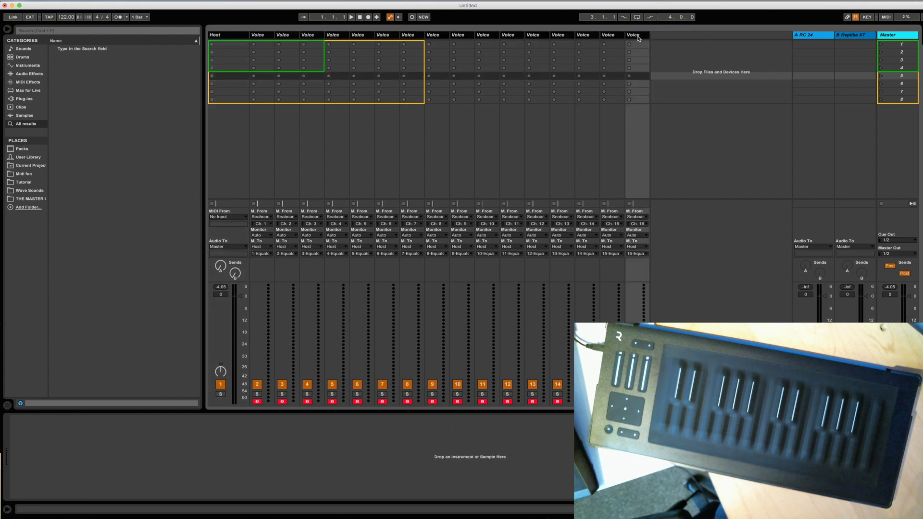
right_click(222, 36)
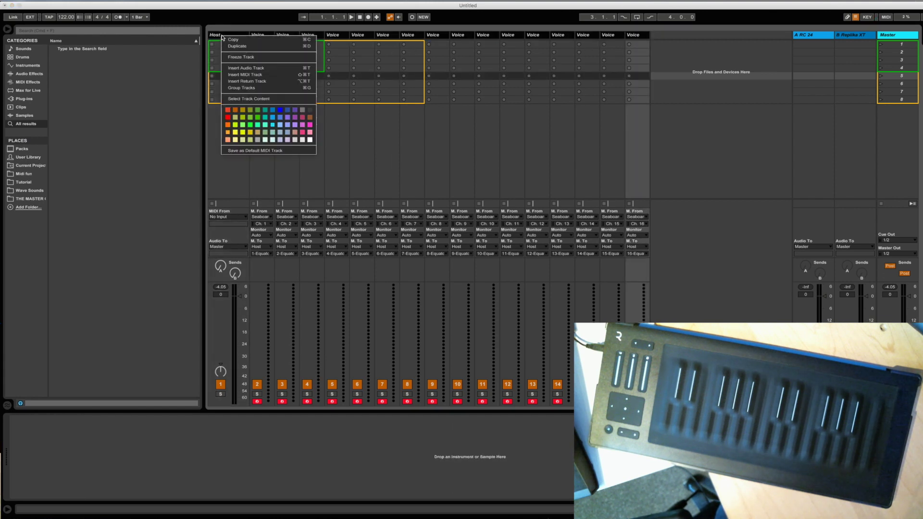
key(Return)
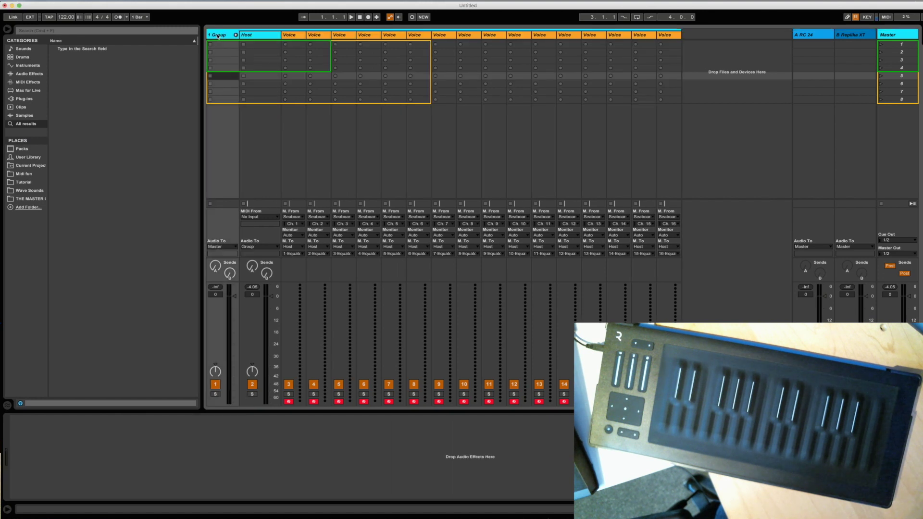
text(Seaboard)
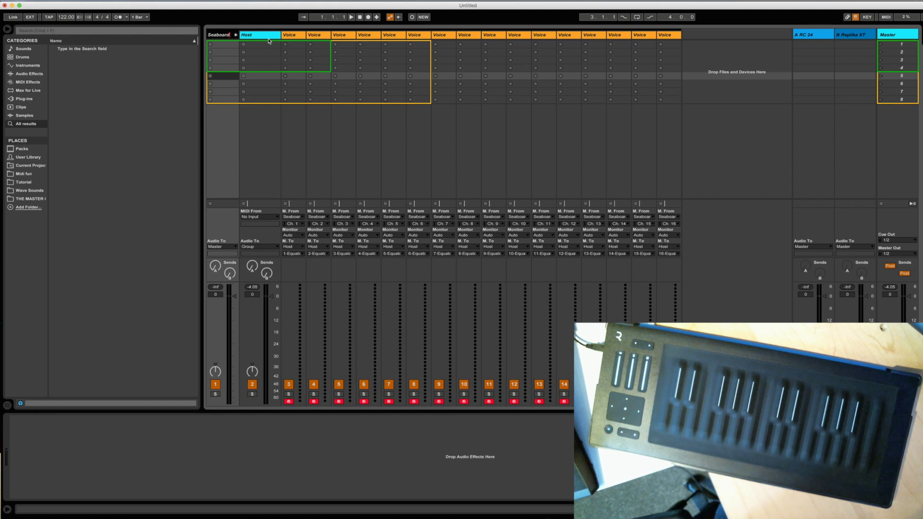
key(Return)
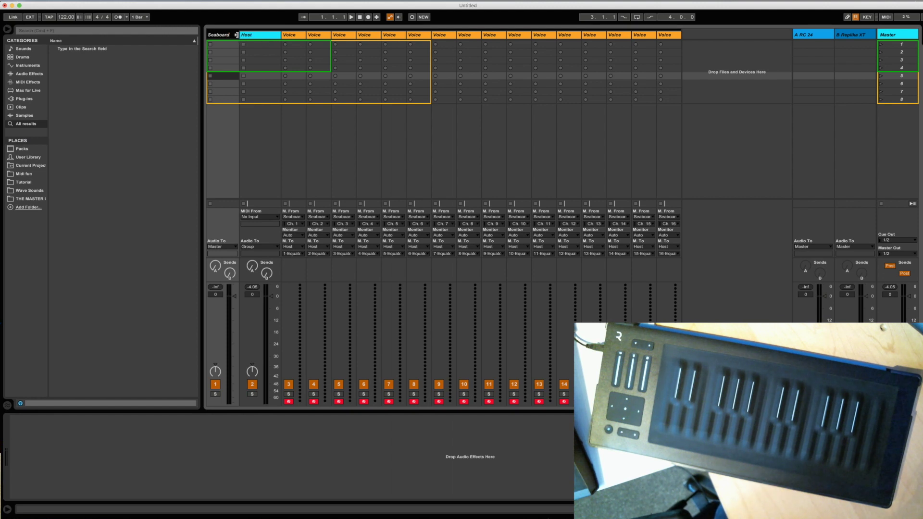
- Fold the Seaboard group closed
click(236, 36)
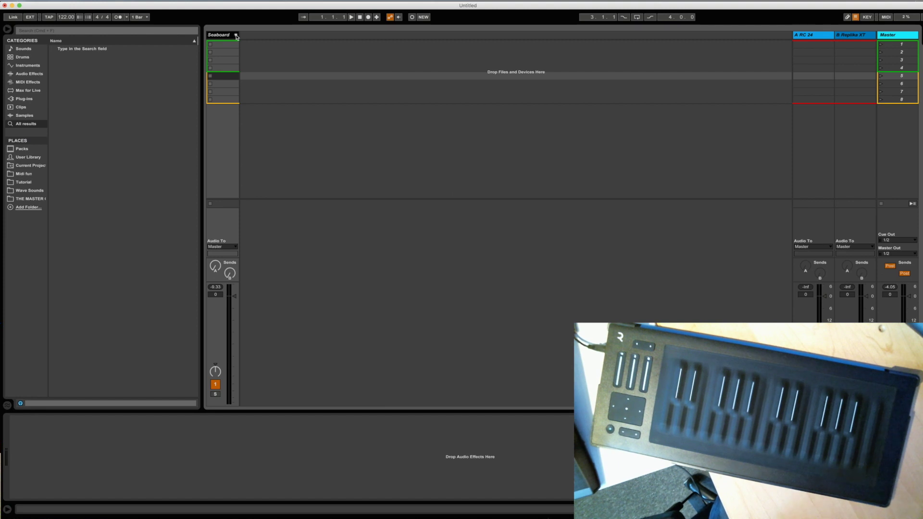
click(235, 35)
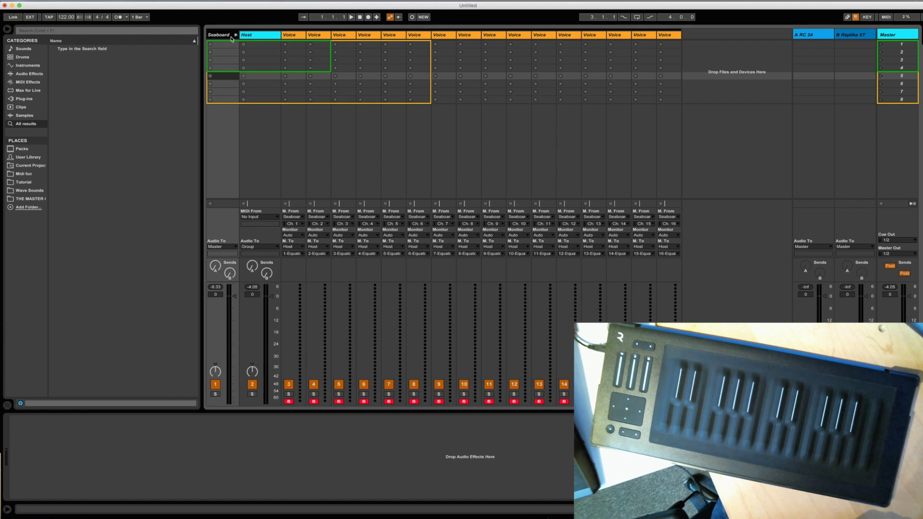
key(Delete)
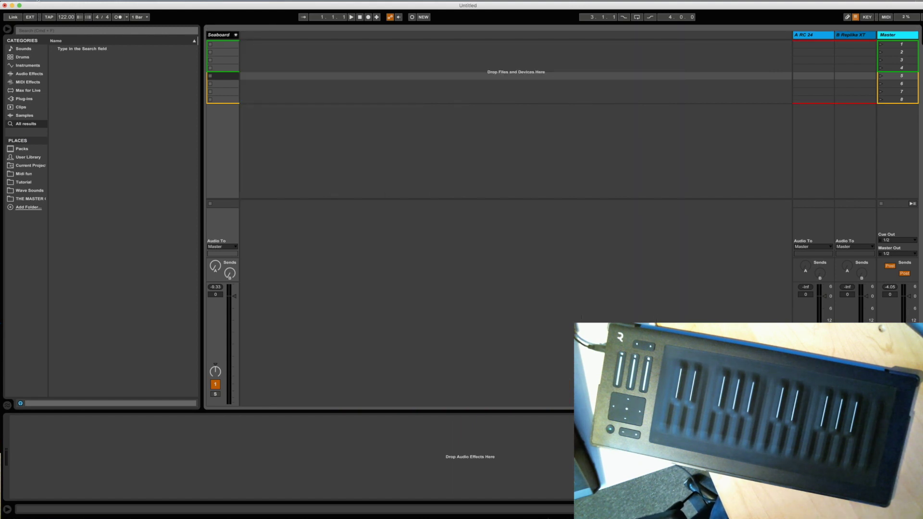
click(26, 1)
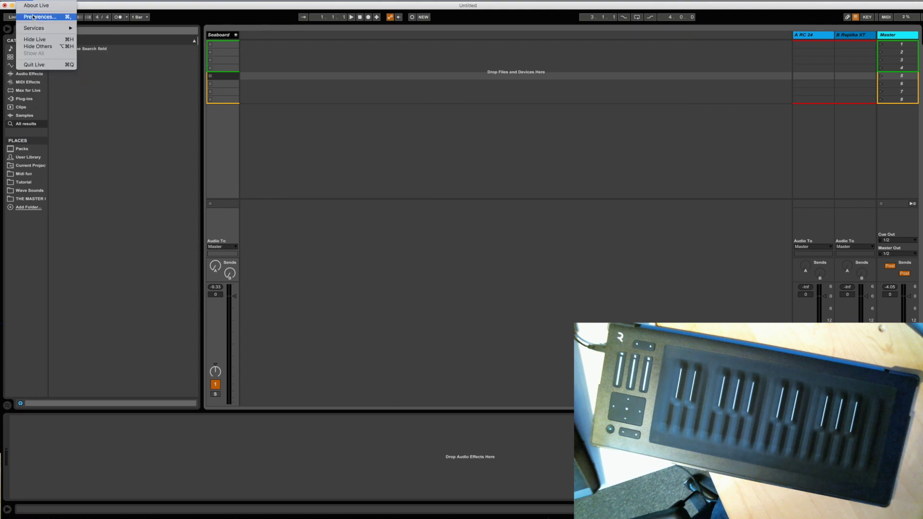
click(33, 16)
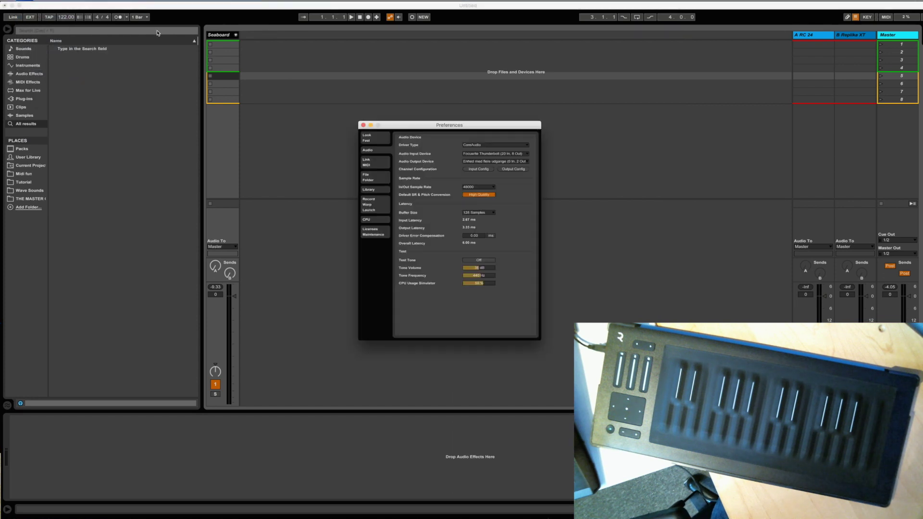
click(369, 207)
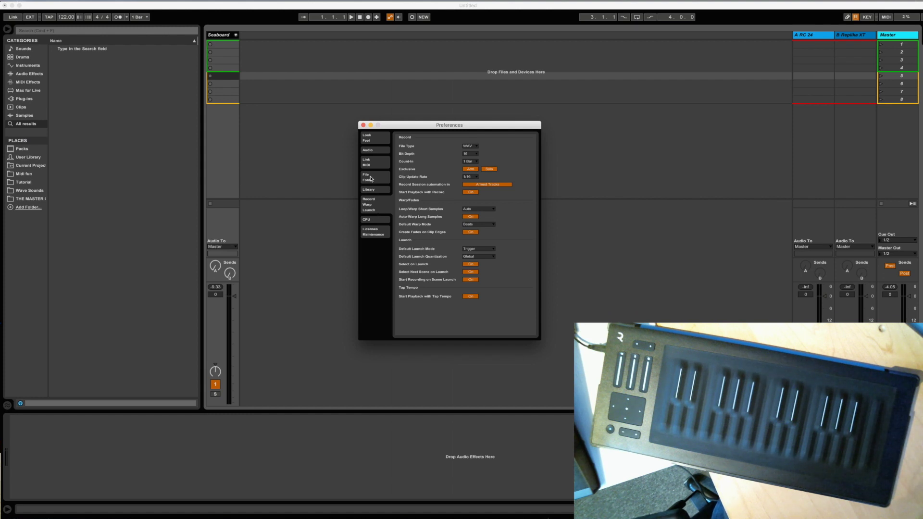
click(370, 177)
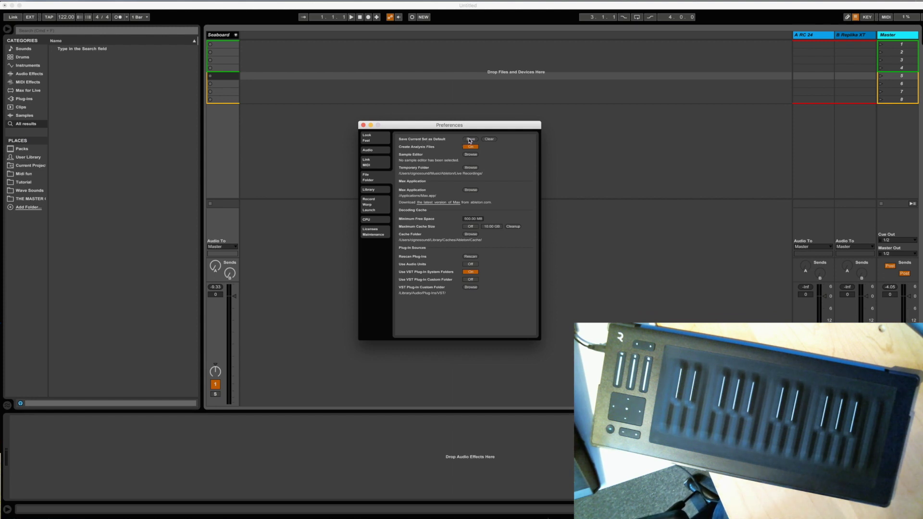
click(364, 126)
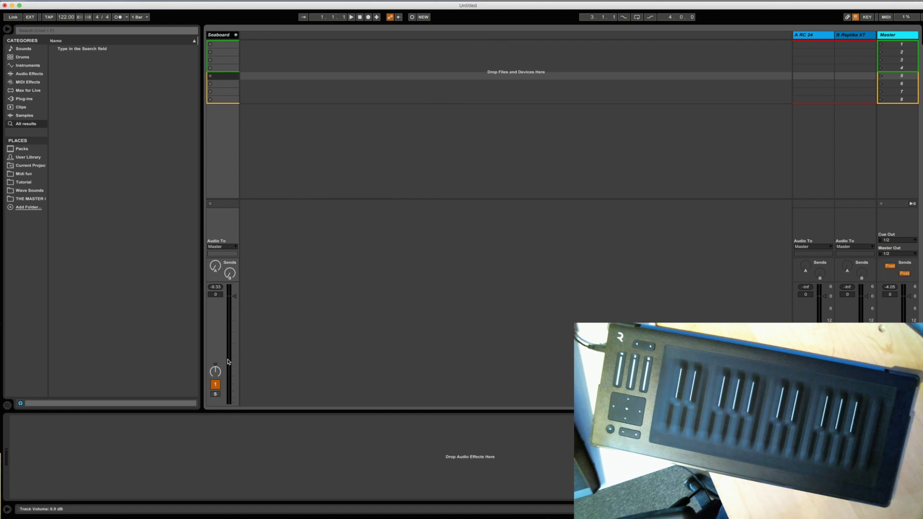
- Turn on the metronome and select the recorded Seaboard clip in the first slot
click(118, 16)
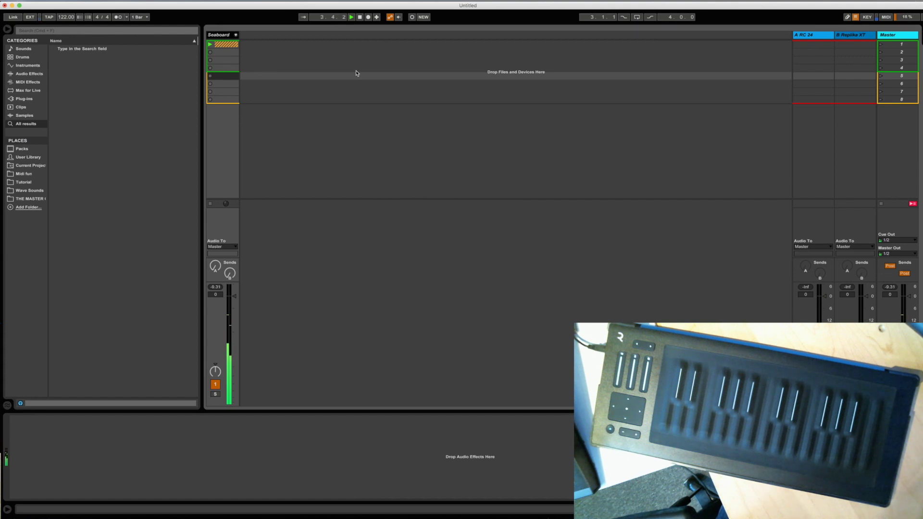
click(223, 47)
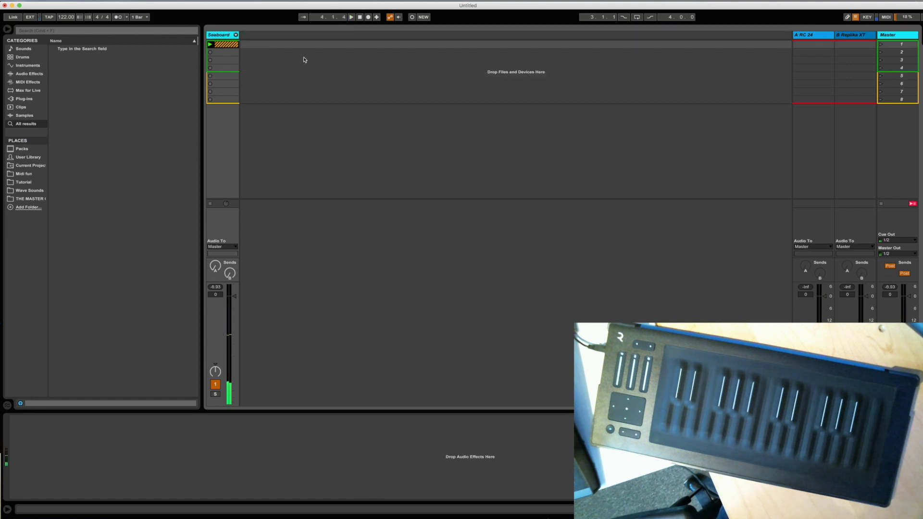